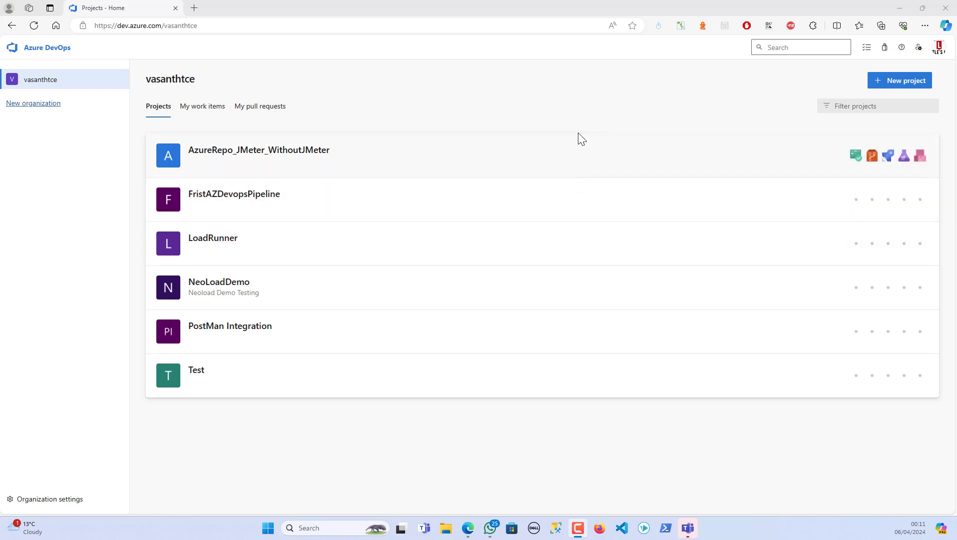
Create a new private project named JMeter_ContinuousDeployment.
left_click(902, 82)
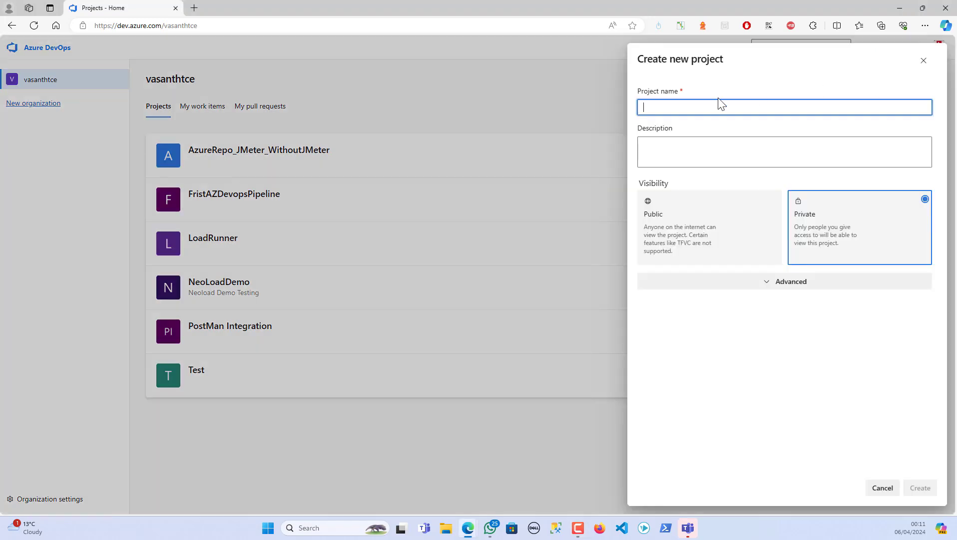
type("JMeter")
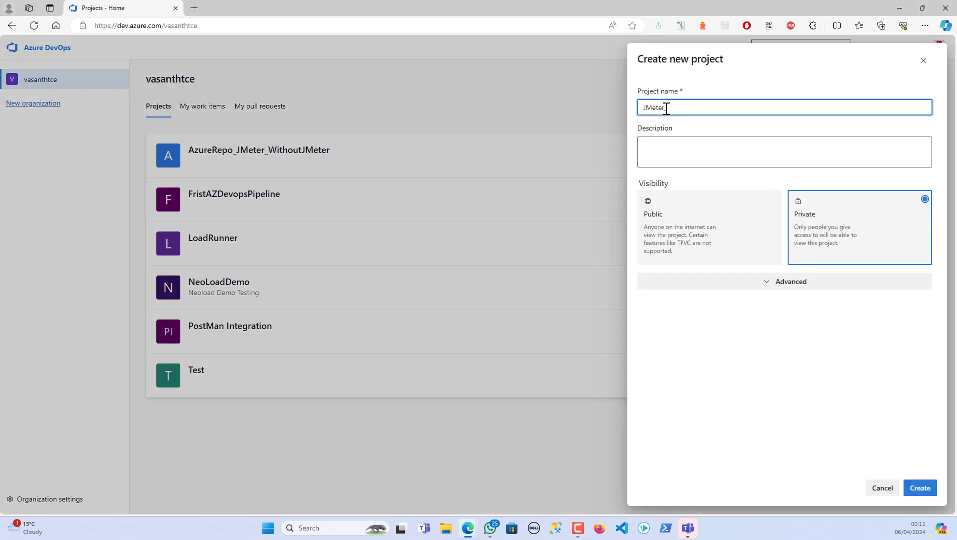
type("_doc")
key("BackSpace")
key("BackSpace")
key("BackSpace")
type("com")
key("BackSpace")
key("BackSpace")
type("ContinuousDeployment")
left_click_drag(758, 107, 573, 109)
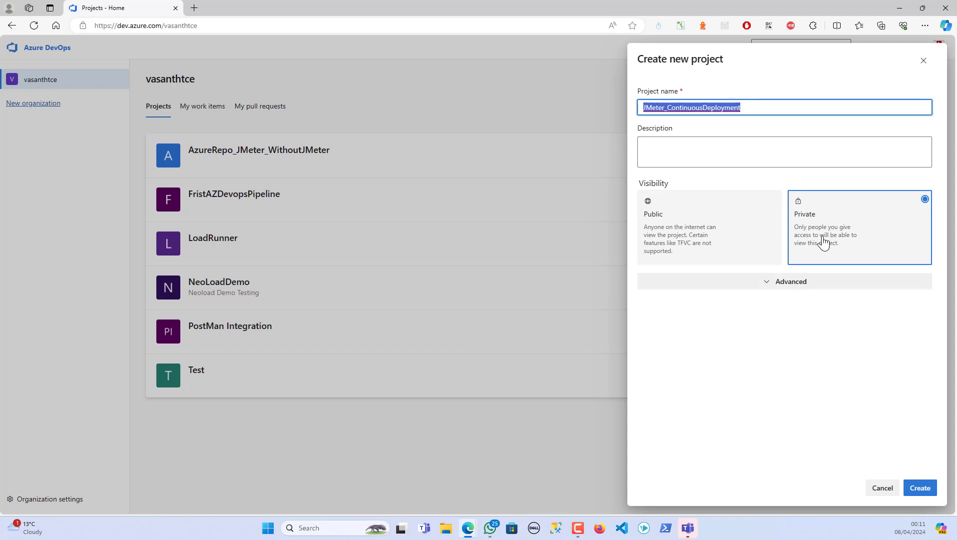
left_click(921, 492)
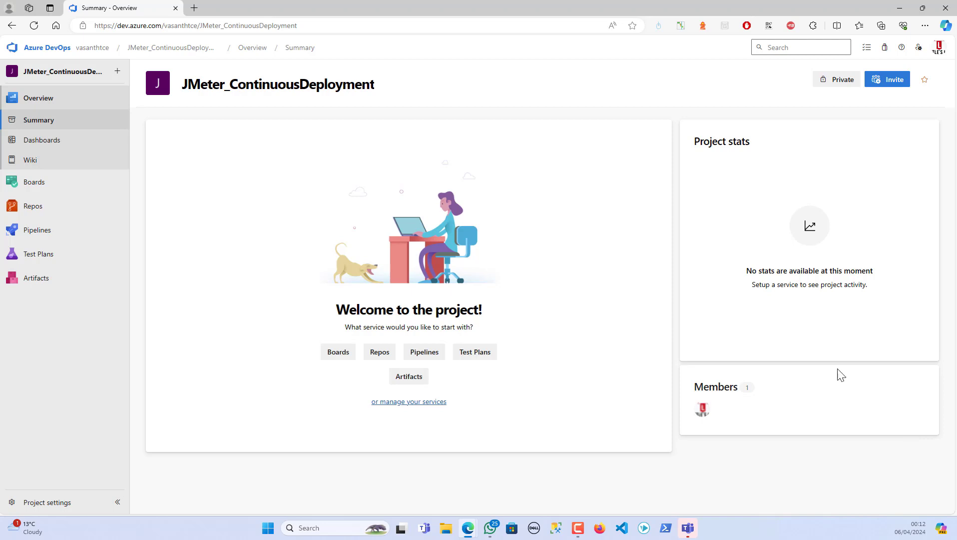
Initialize the project repository's main branch with a README, and upload and commit IfController_Demo.jmx to it.
left_click(26, 206)
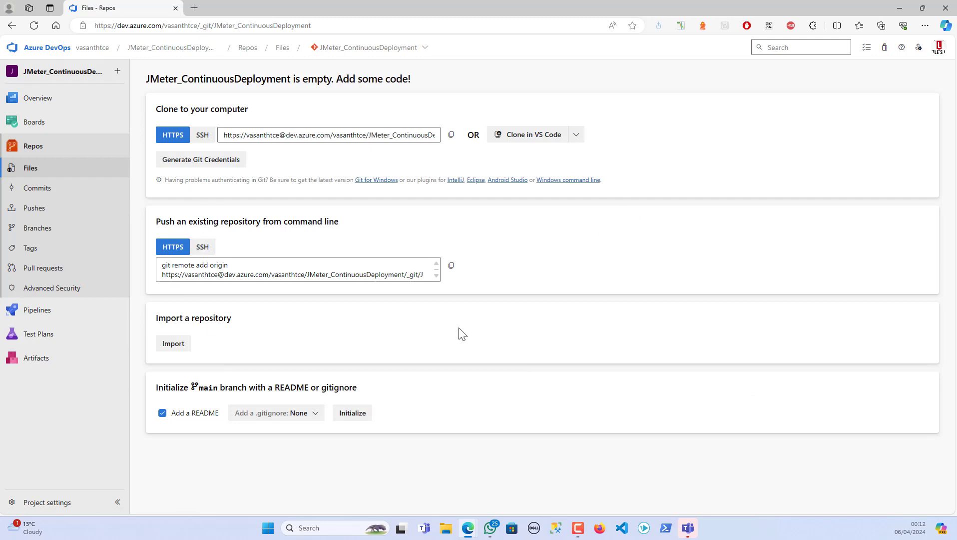
left_click(353, 415)
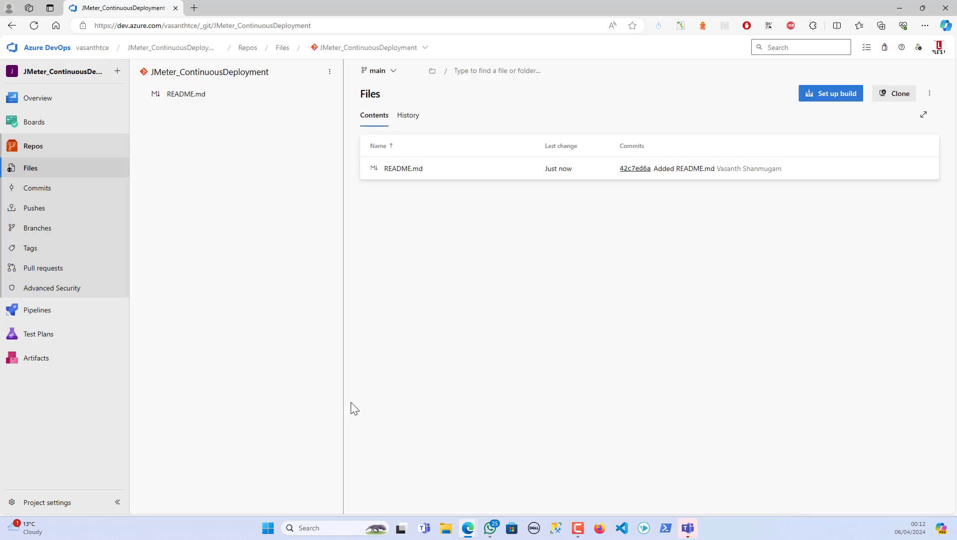
left_click(329, 72)
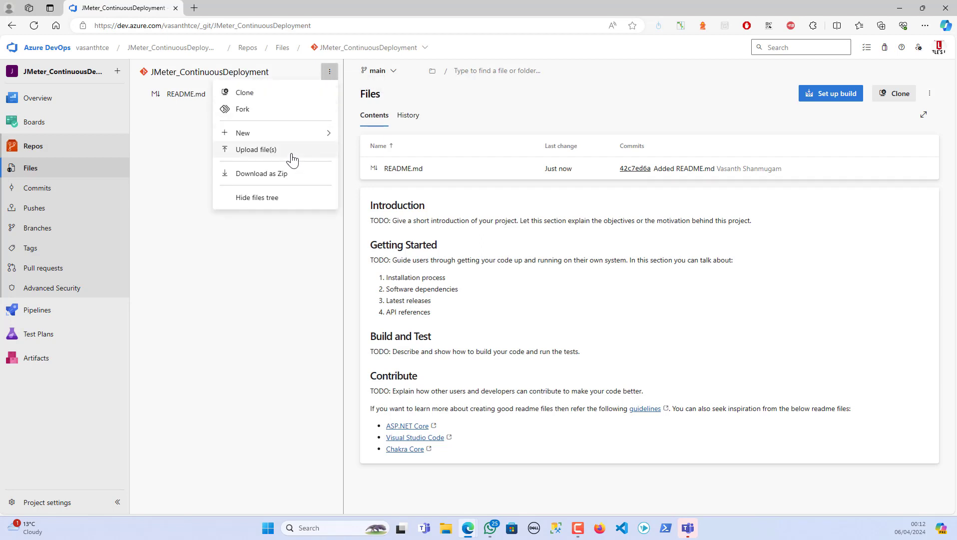
left_click(256, 150)
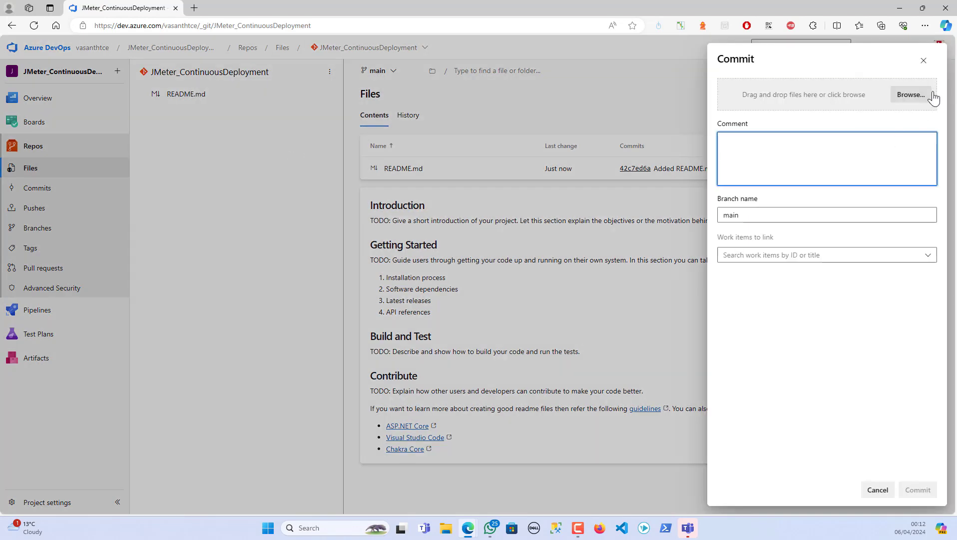
left_click(910, 94)
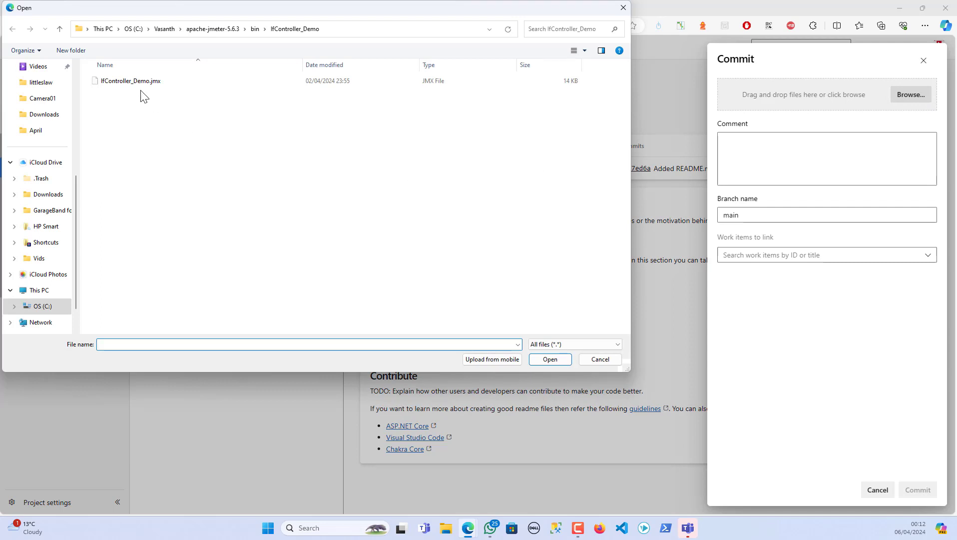
left_click(138, 85)
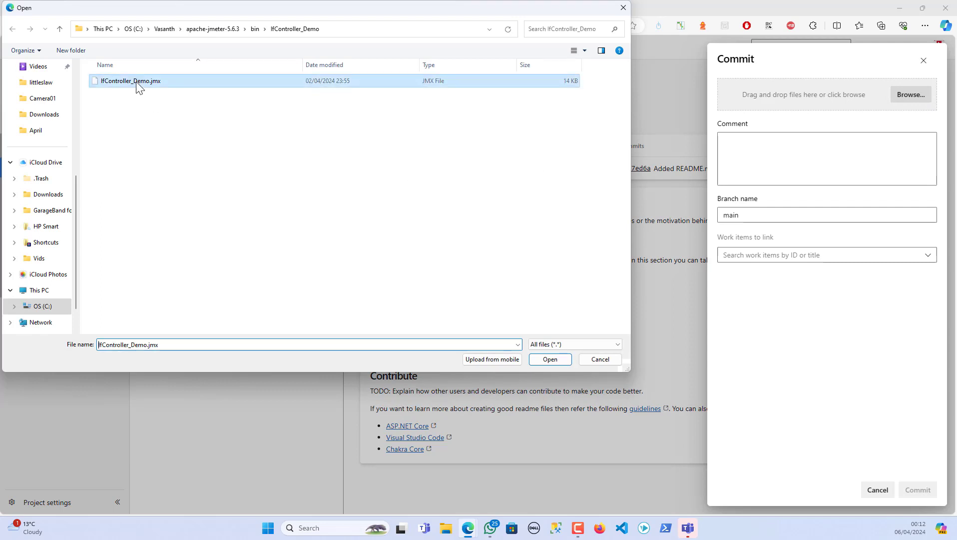
left_click(550, 361)
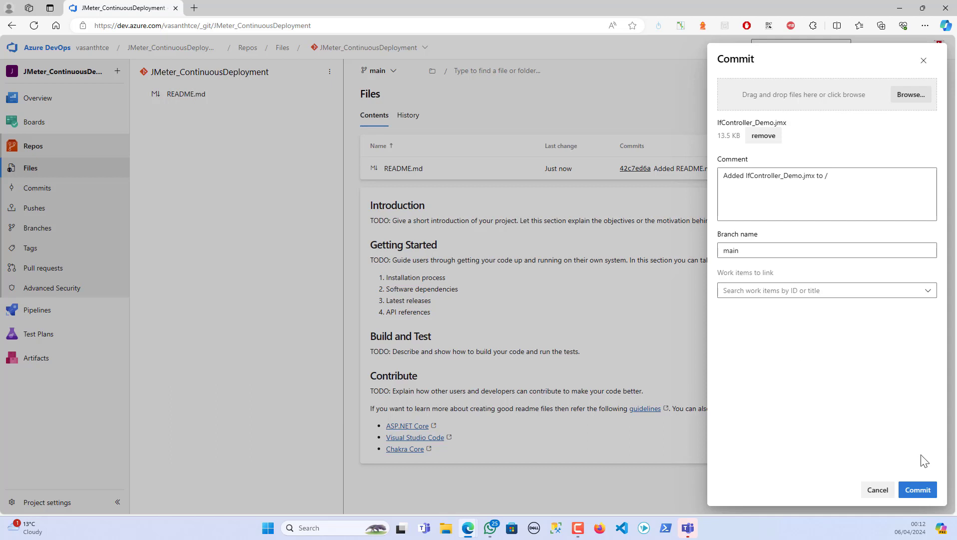
double_click(758, 252)
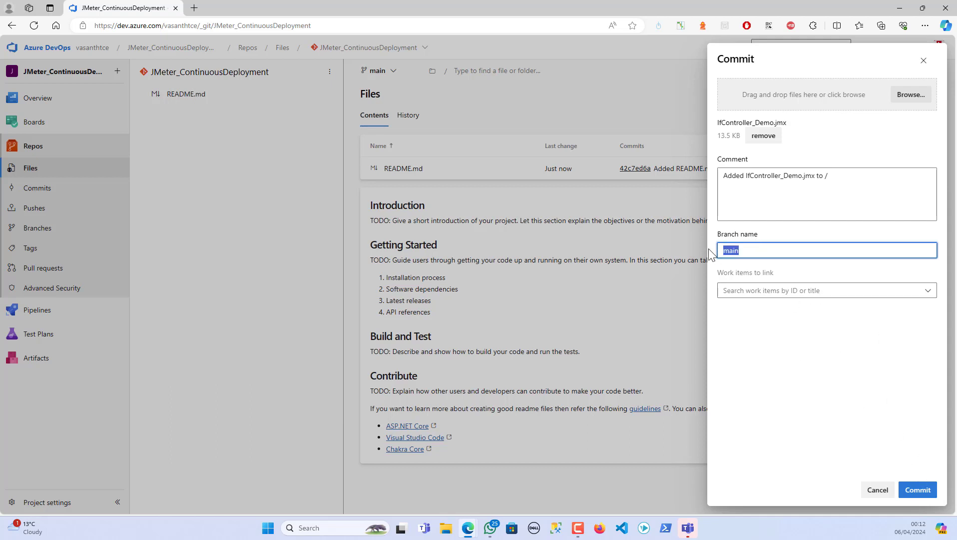
left_click(917, 492)
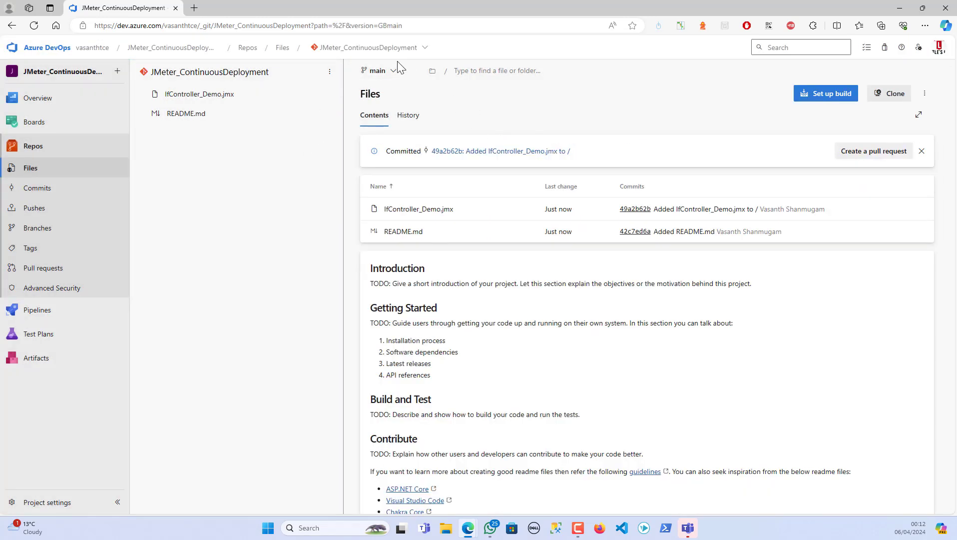
Create a branch named dev based on main, and switch the file view back to the main branch.
left_click(391, 81)
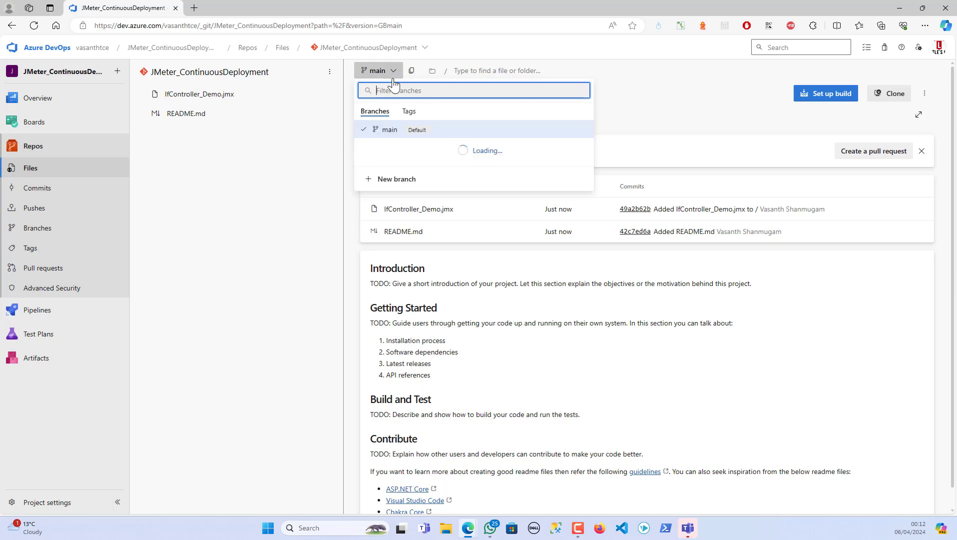
left_click(419, 158)
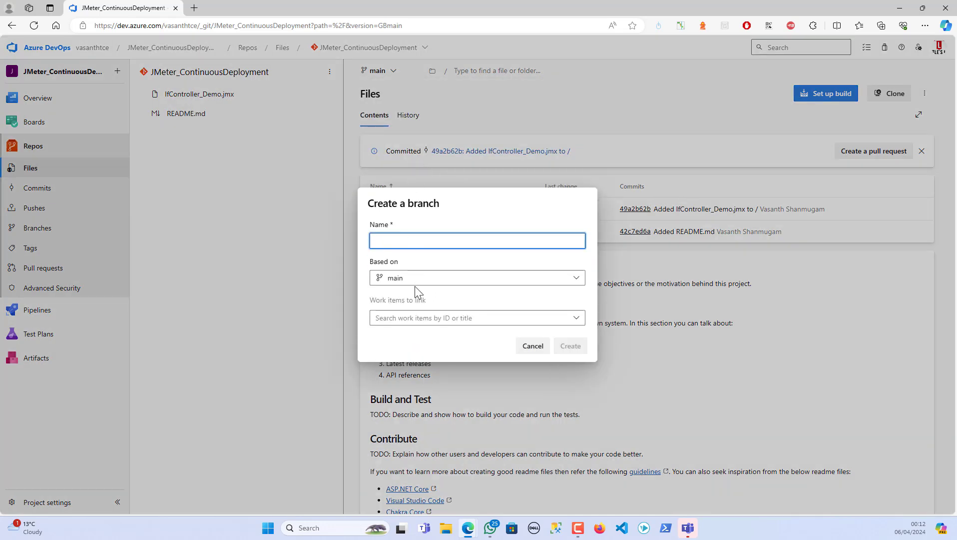
type("dev")
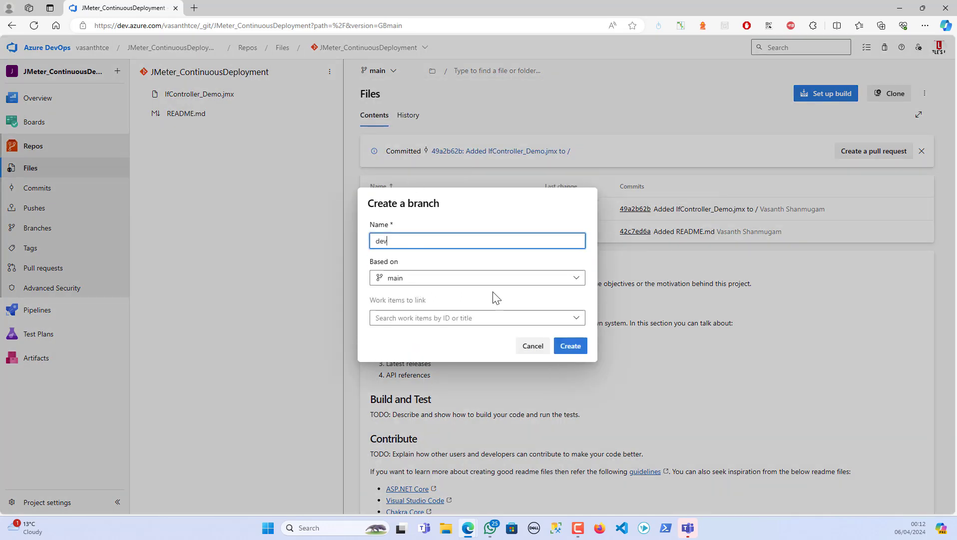
left_click(568, 345)
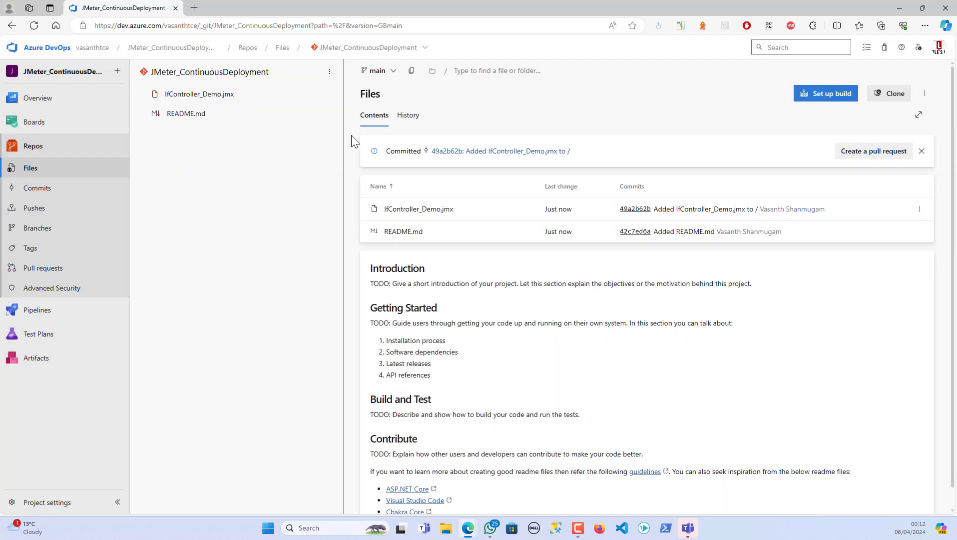
left_click(376, 71)
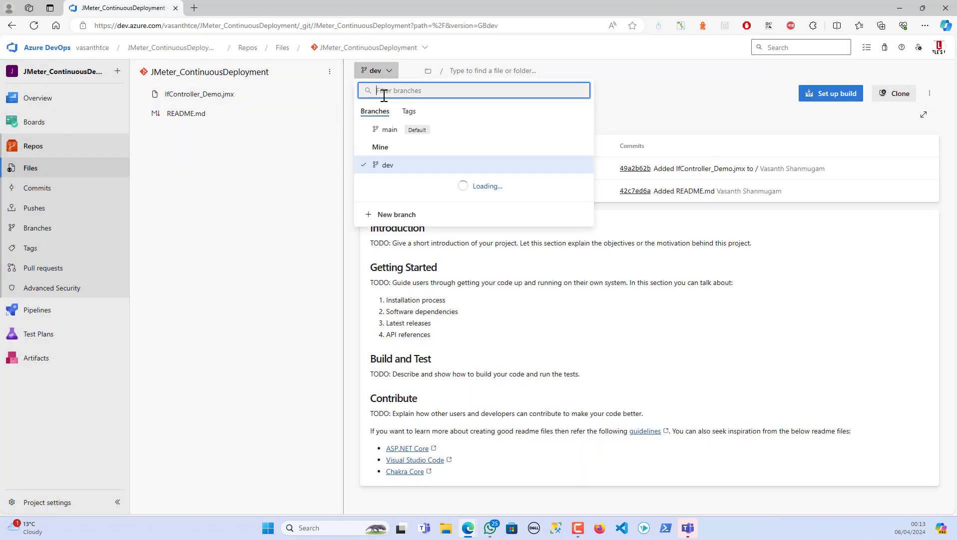
left_click(384, 130)
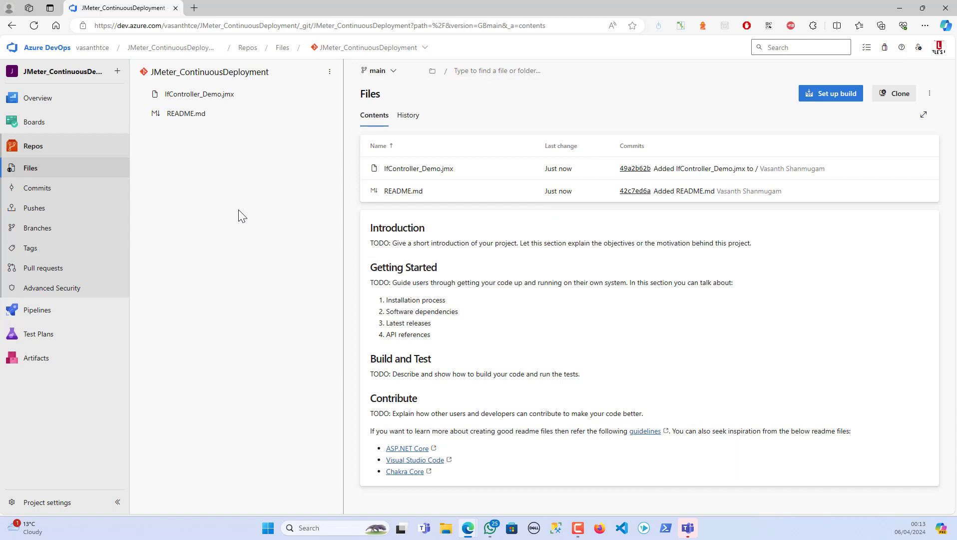
mouse_move(47, 314)
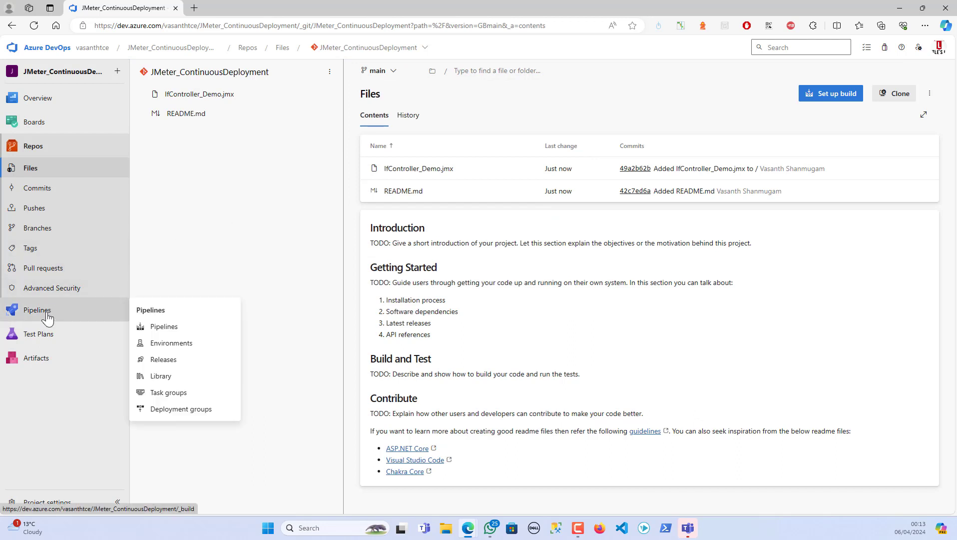
left_click(164, 366)
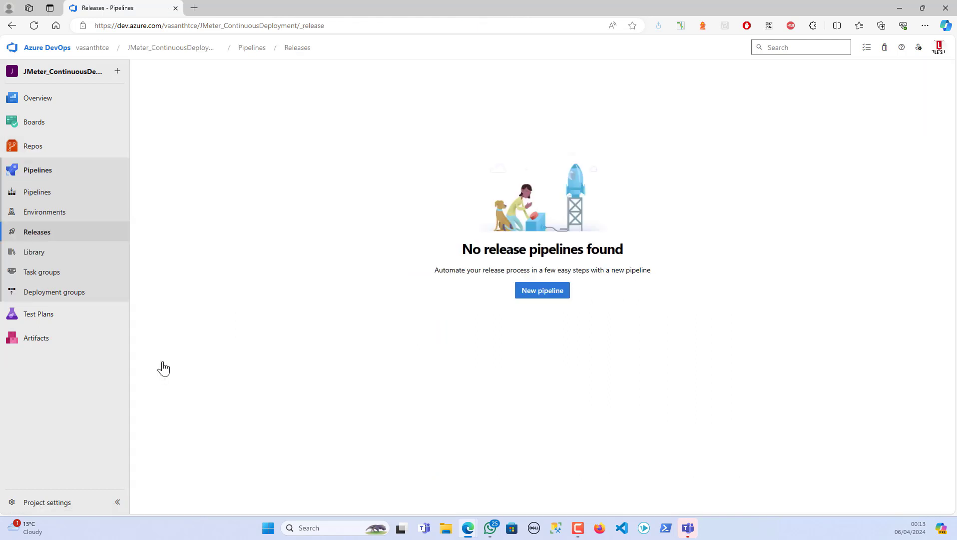
left_click(544, 292)
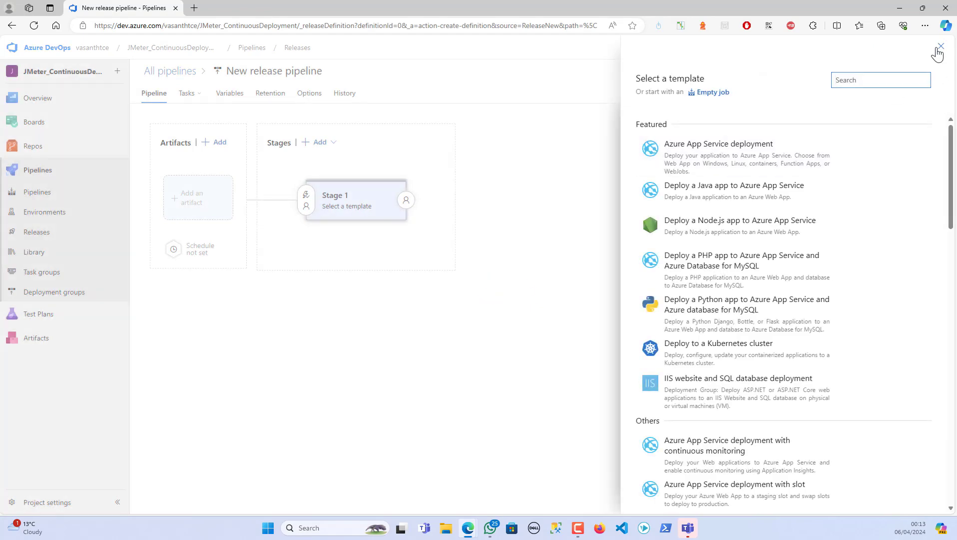
left_click(942, 46)
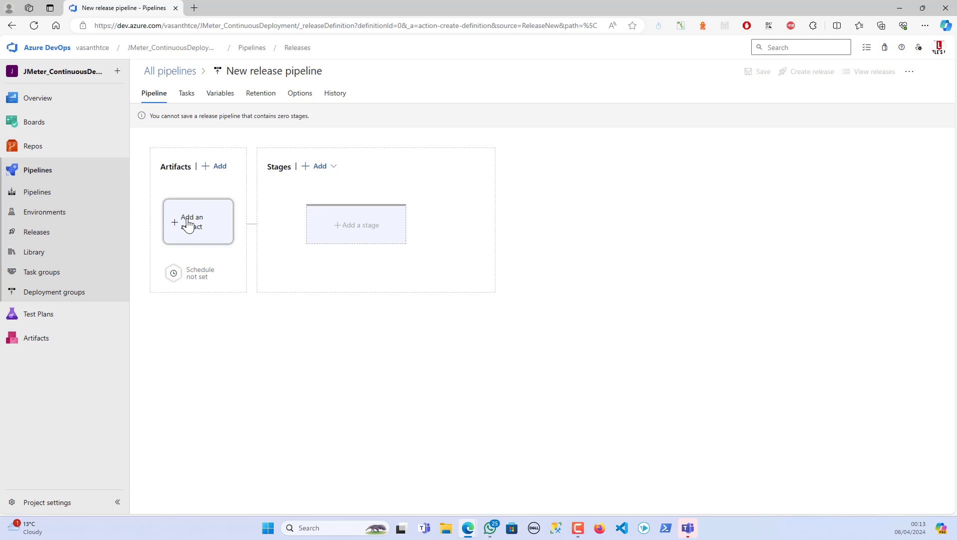
left_click(36, 180)
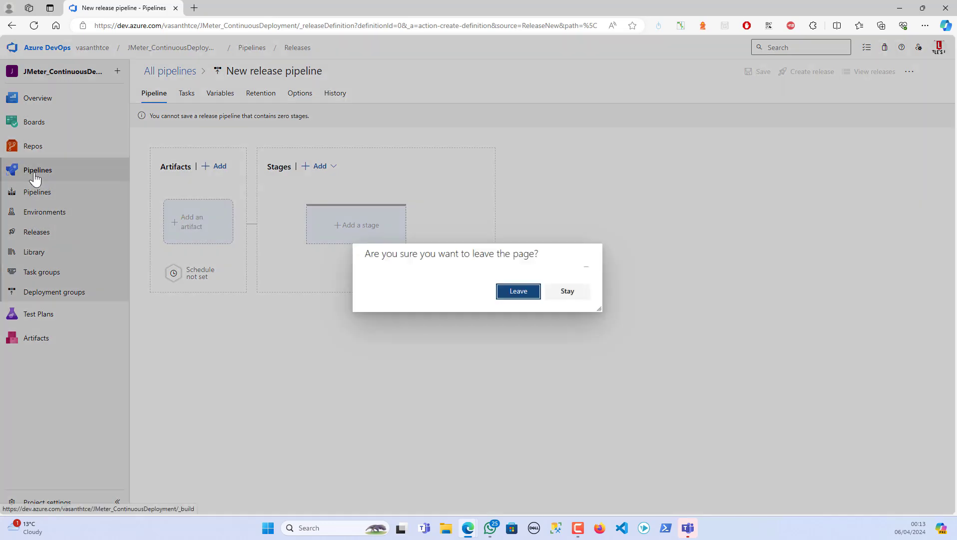
left_click(527, 308)
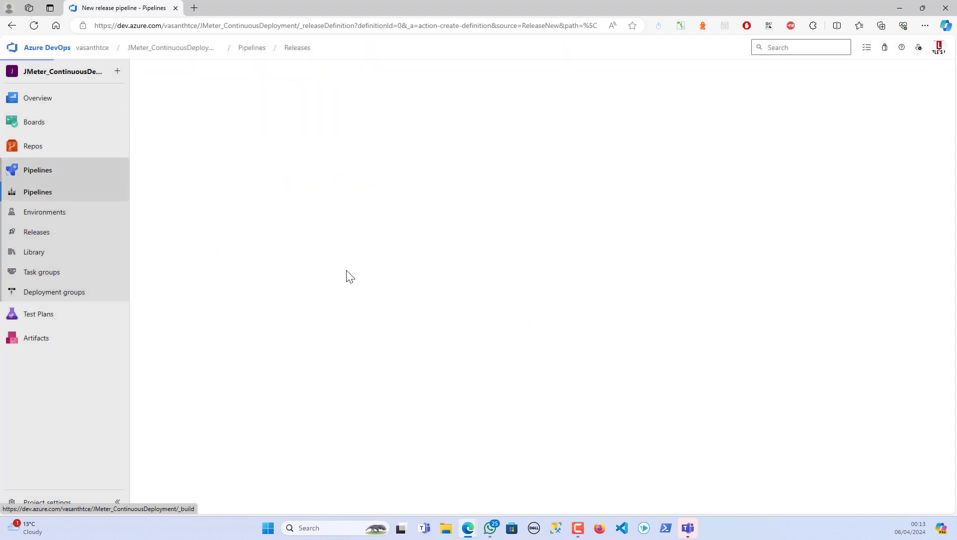
Start a new release pipeline in the project's releases without choosing a stage template.
left_click(42, 233)
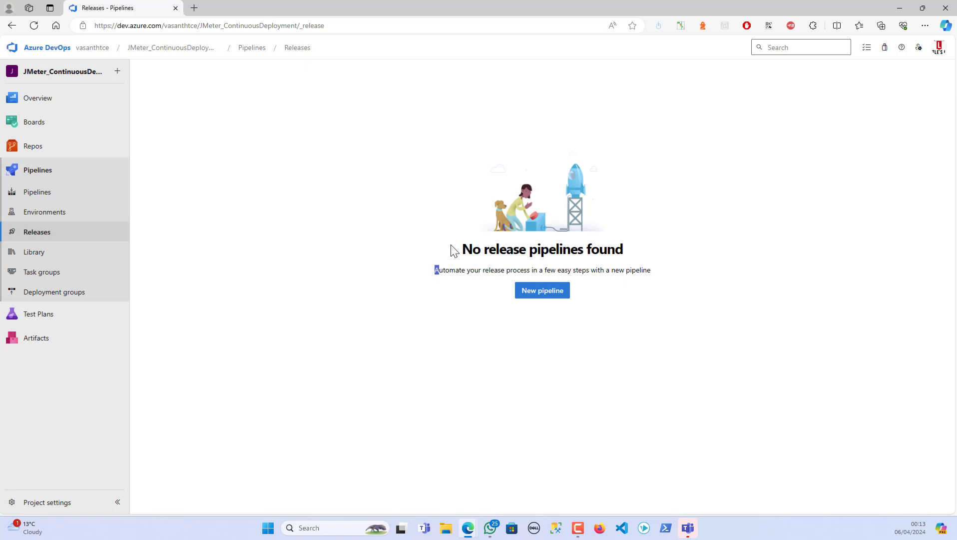
left_click_drag(452, 250, 510, 256)
left_click_drag(416, 256, 684, 251)
left_click(551, 296)
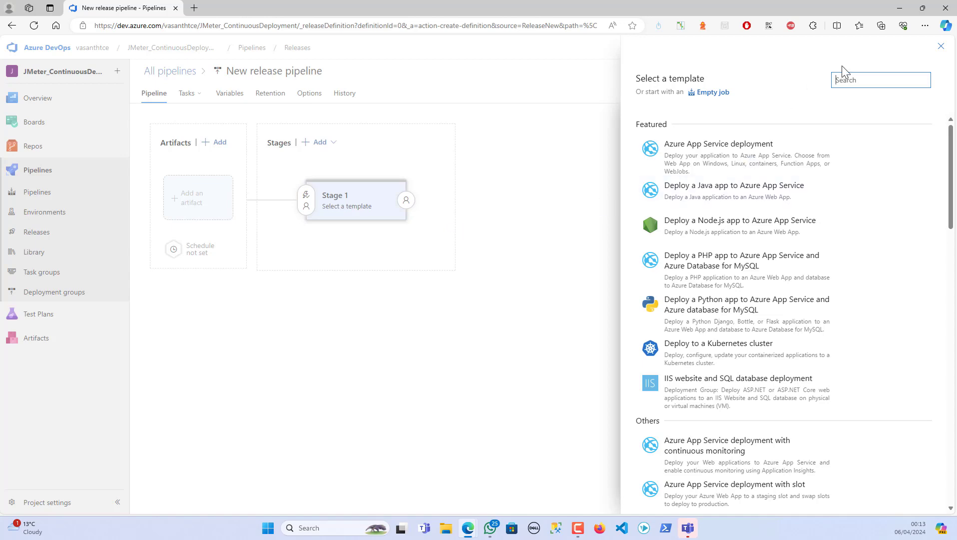
left_click(940, 47)
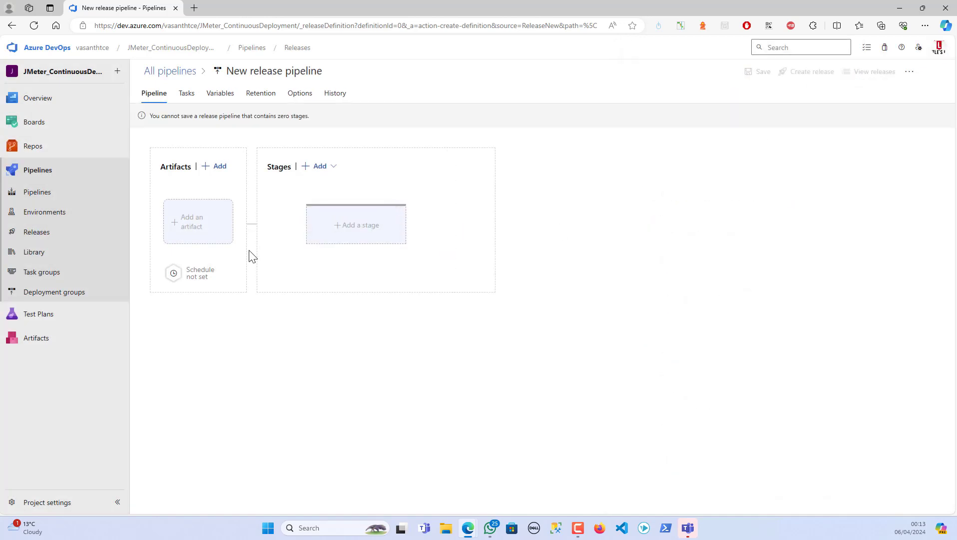
Add the JMeter_ContinuousDeployment Azure Repos repository as the pipeline's artifact, with main as the default branch.
left_click(191, 230)
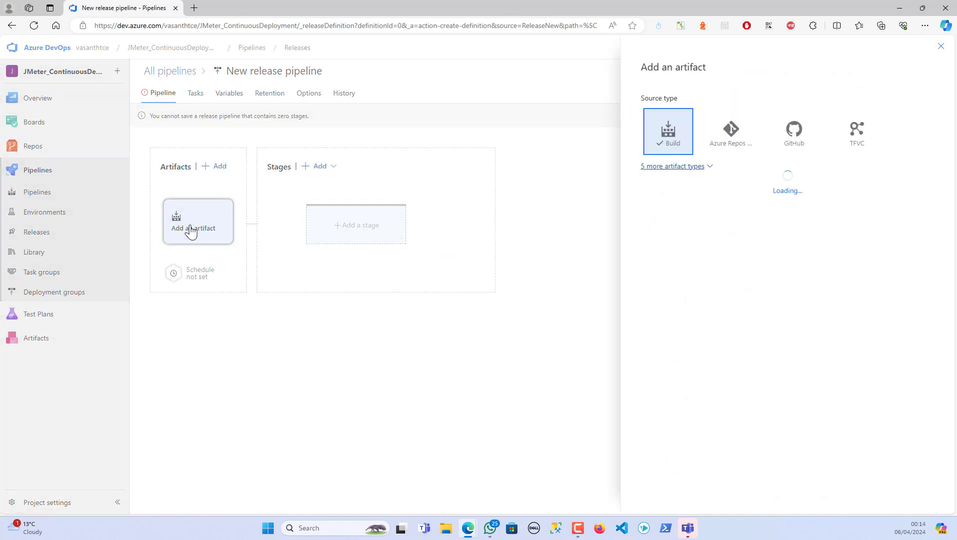
left_click(939, 48)
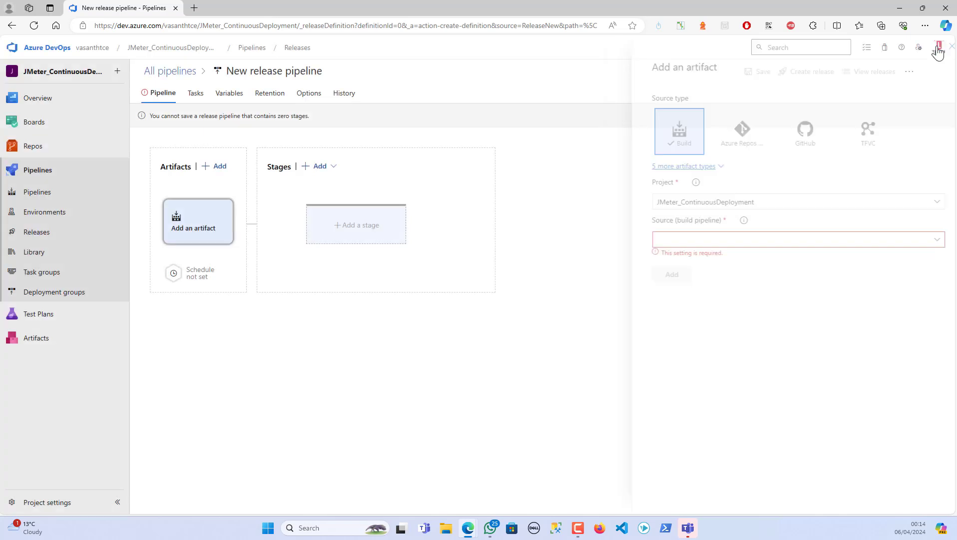
left_click(188, 225)
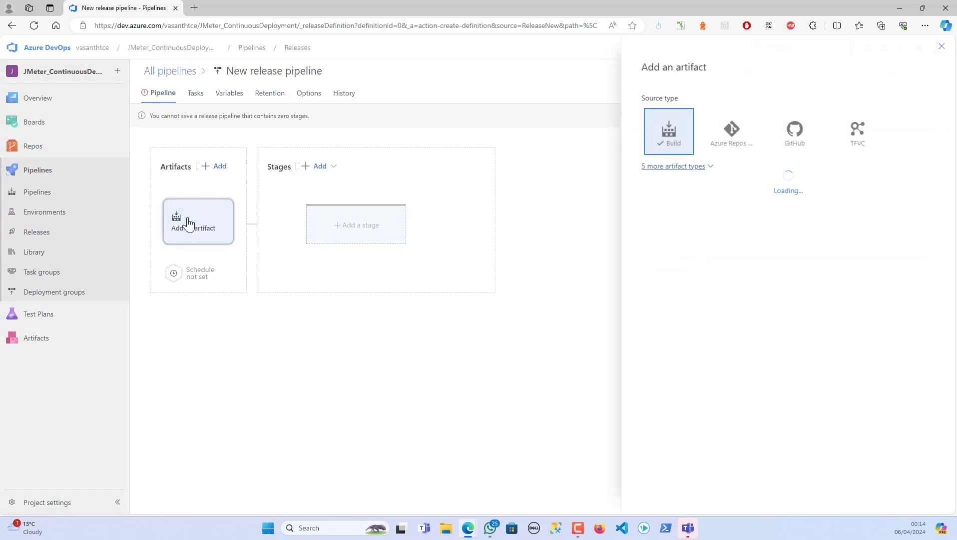
left_click(737, 143)
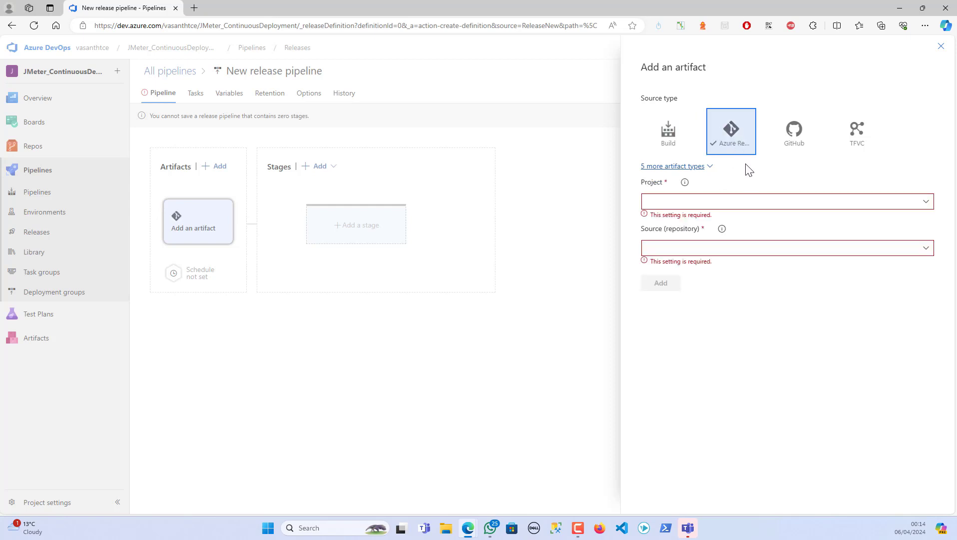
left_click(928, 205)
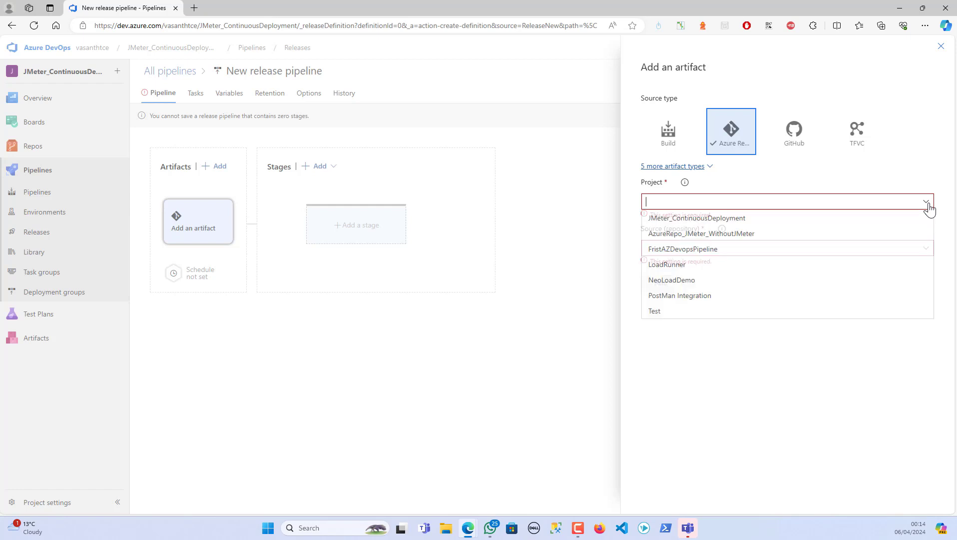
left_click(694, 219)
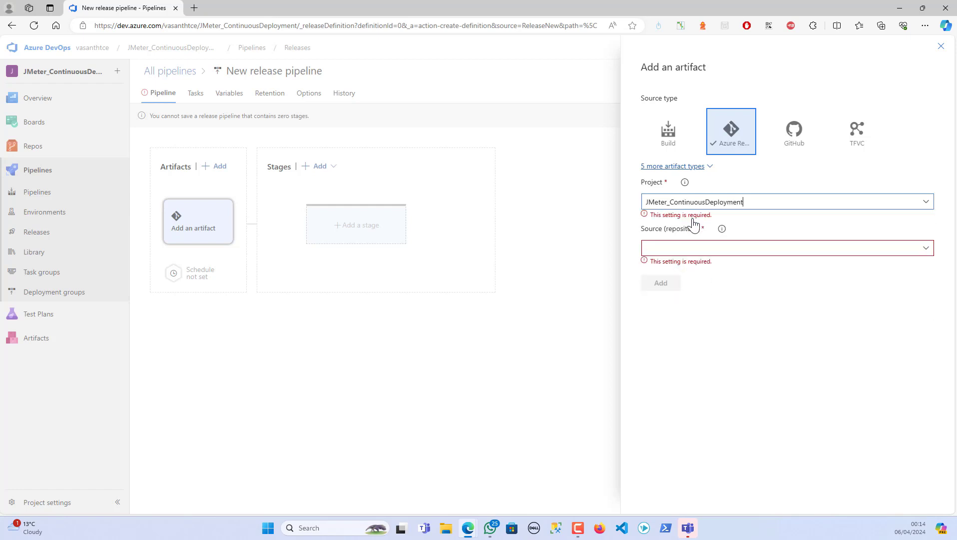
left_click(926, 240)
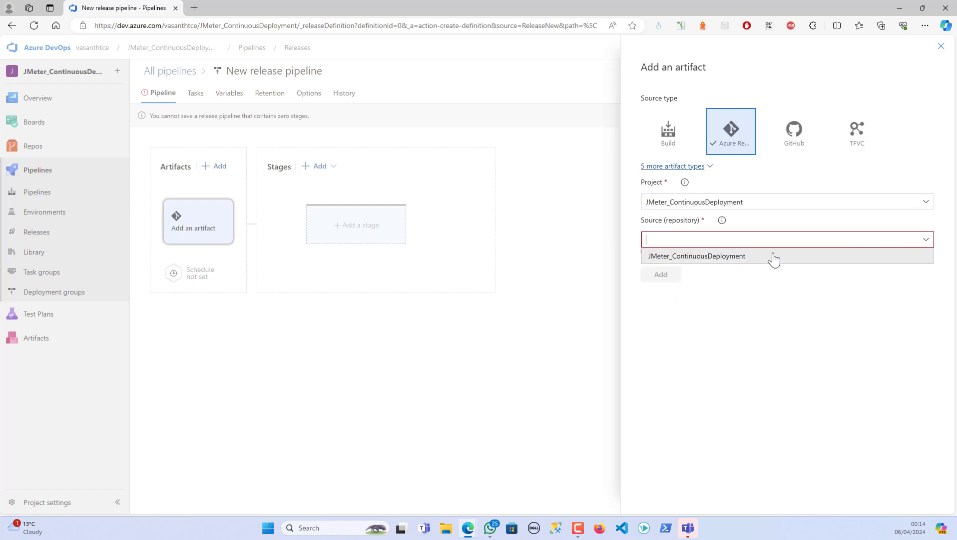
left_click(704, 256)
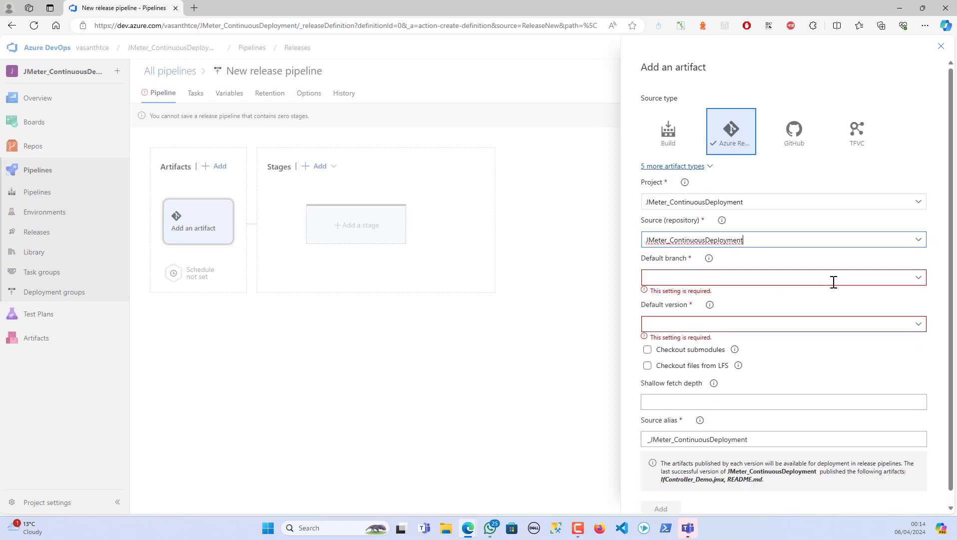
left_click(918, 277)
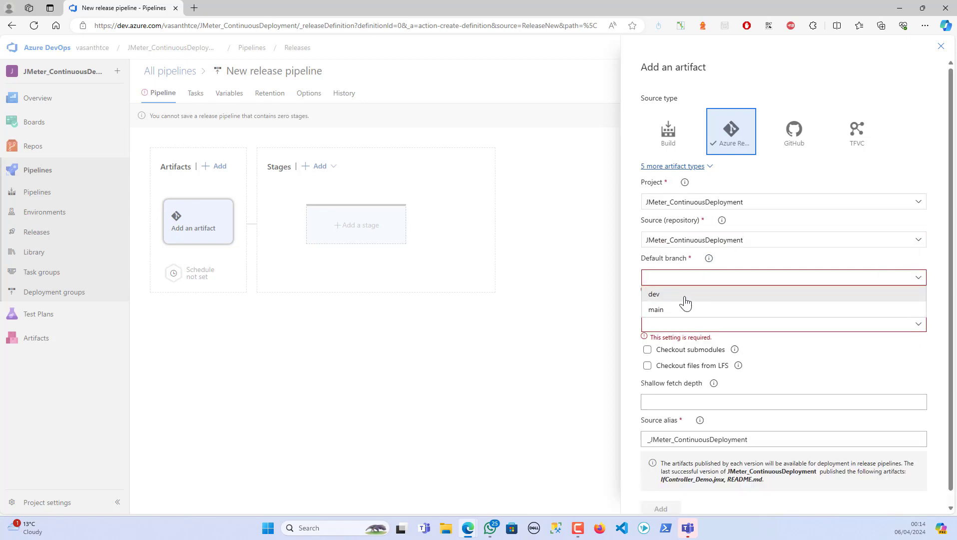
left_click(657, 310)
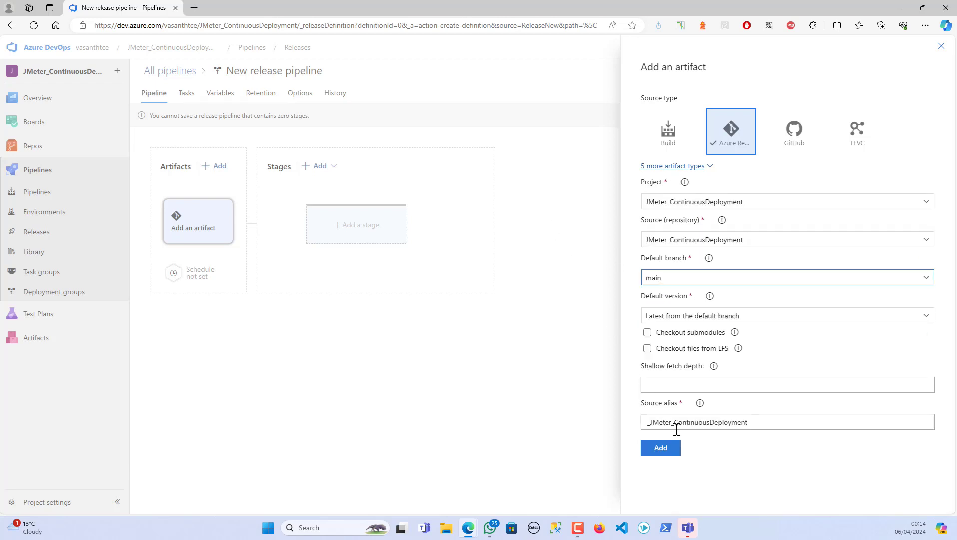
left_click(662, 451)
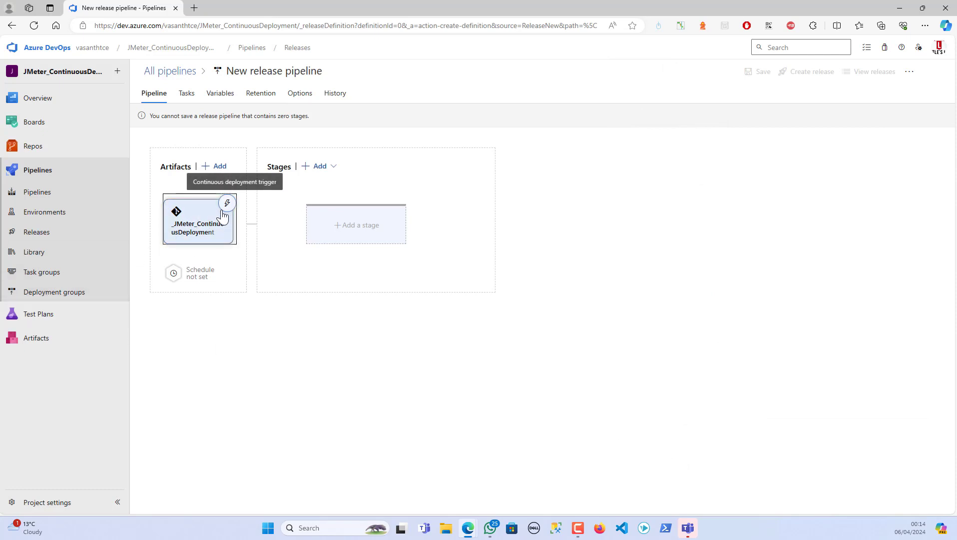
Add a stage to the release pipeline that starts from an empty job.
left_click(359, 231)
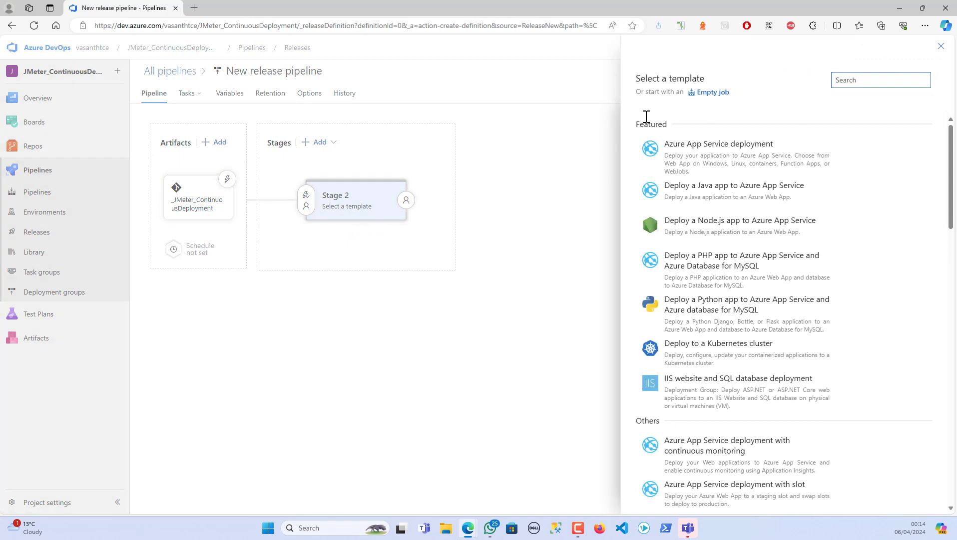
left_click(941, 45)
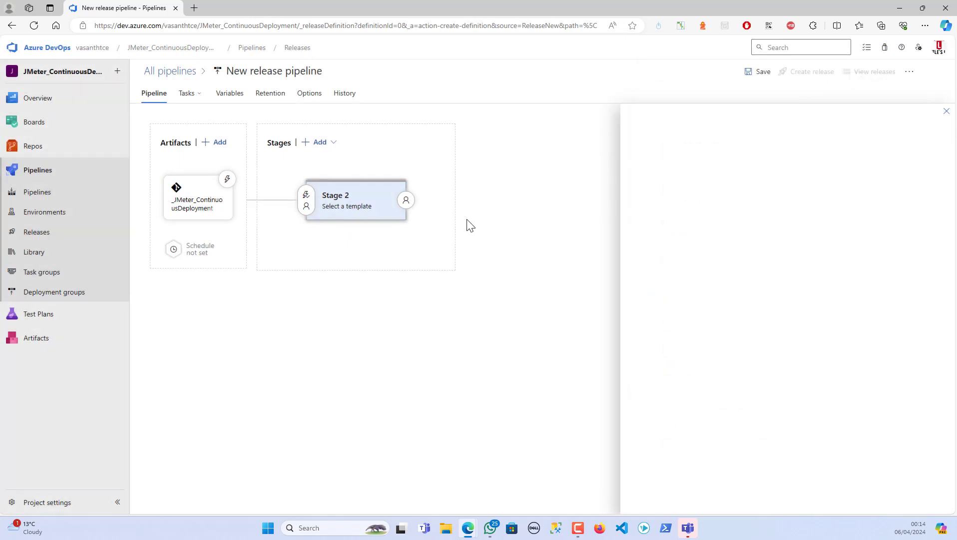
left_click(345, 222)
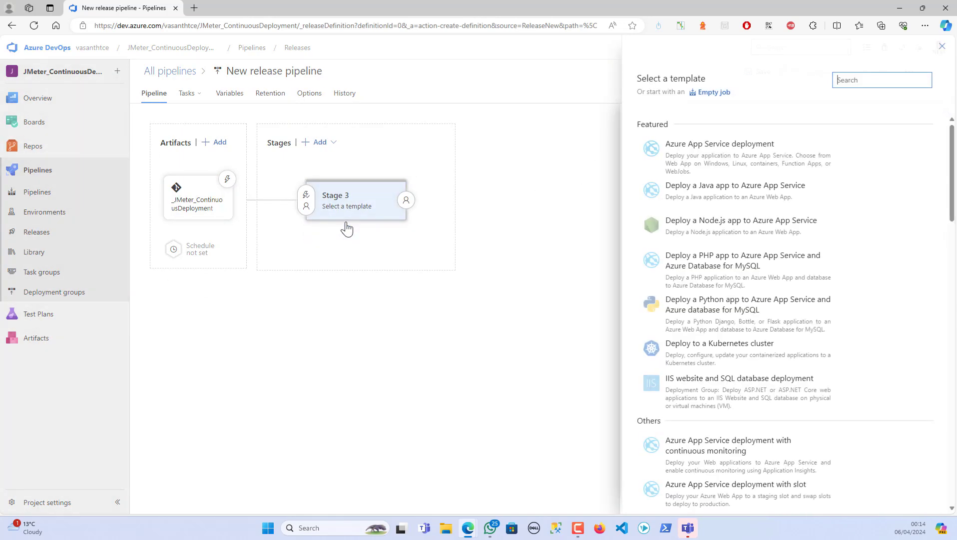
left_click(720, 92)
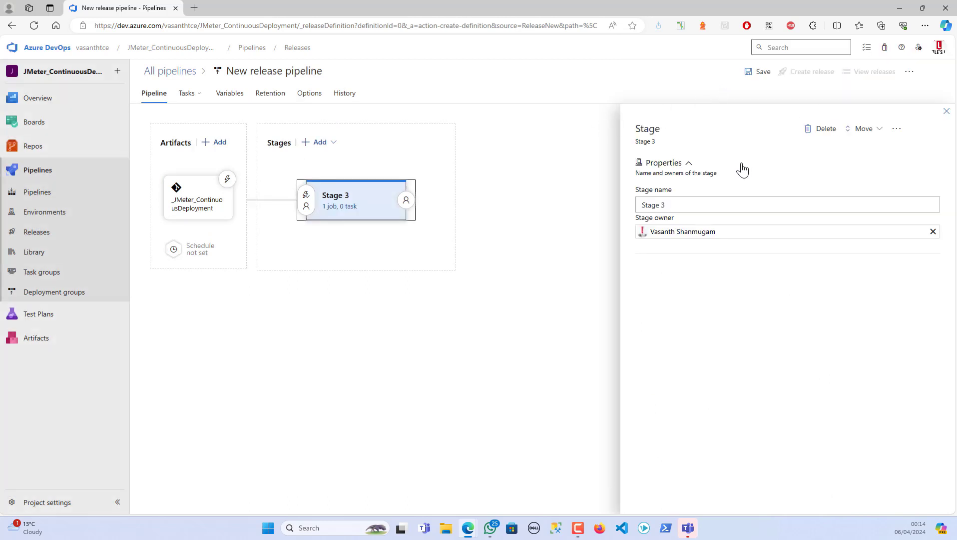
left_click(946, 111)
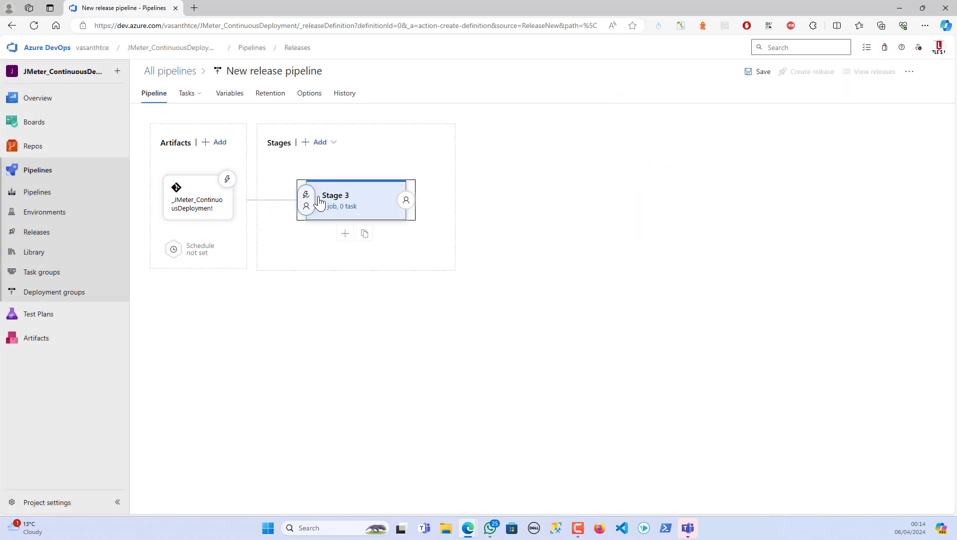
Open the new stage's tasks and rename the stage JMeter_ContinuousTesting.
left_click(344, 208)
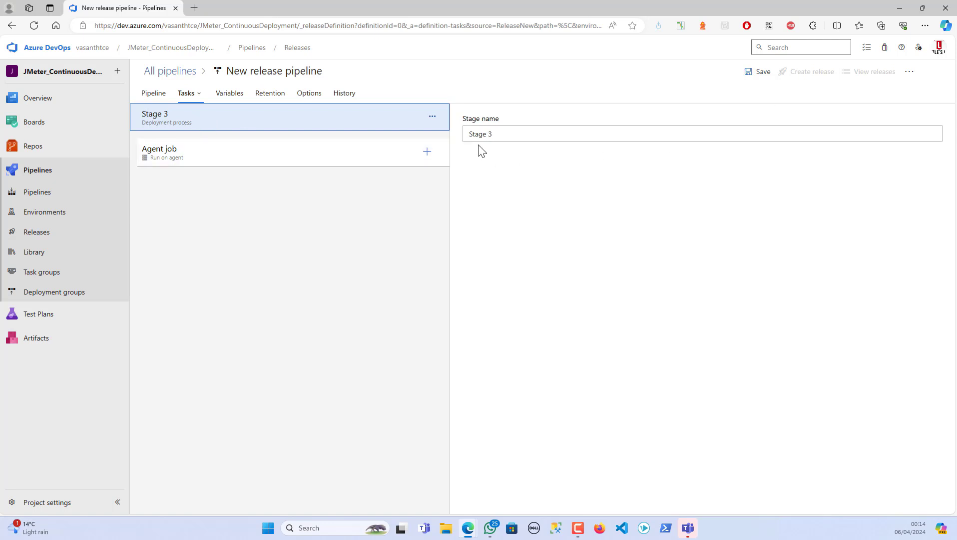
left_click(318, 123)
type("JMeter_Continuou")
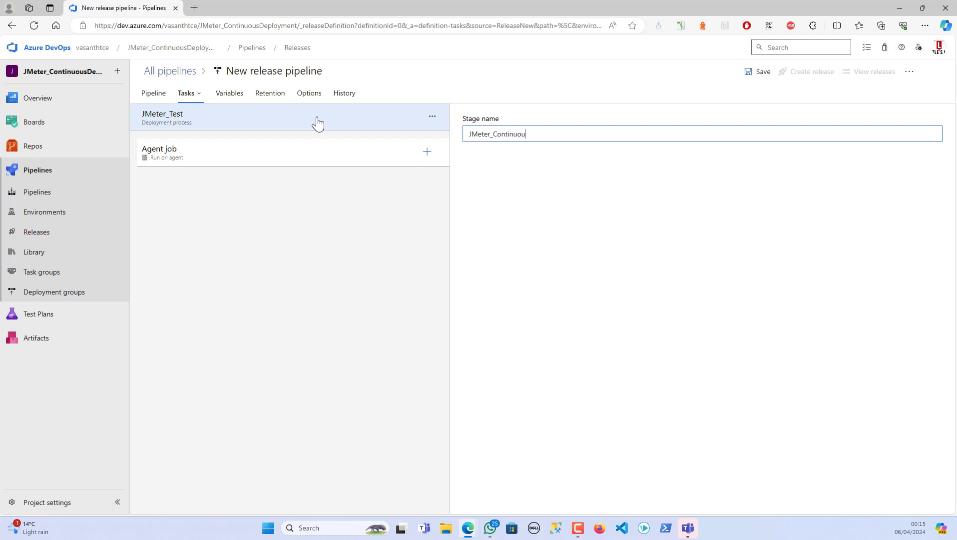
type("Testing")
Add the JMeter tool installer task to the agent job and expand its control options.
left_click(304, 157)
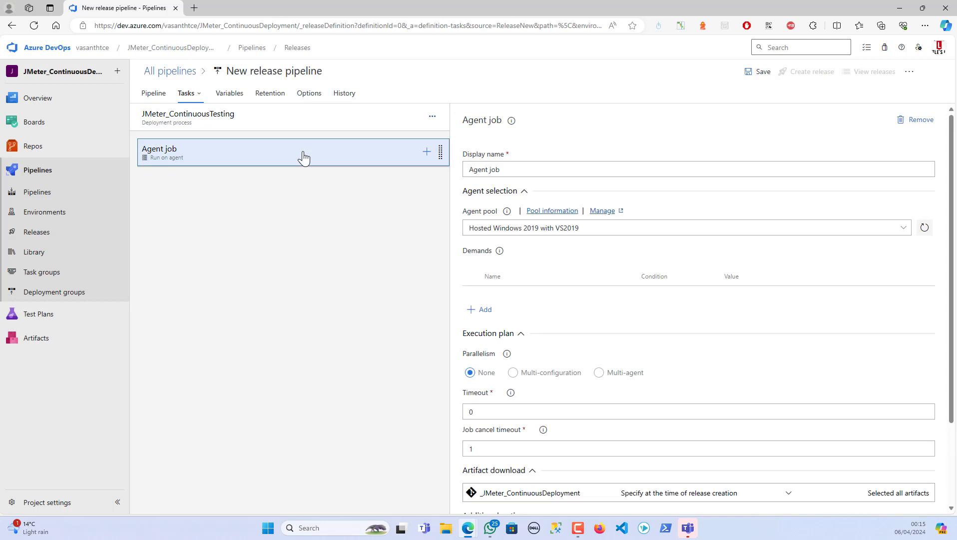
left_click(426, 151)
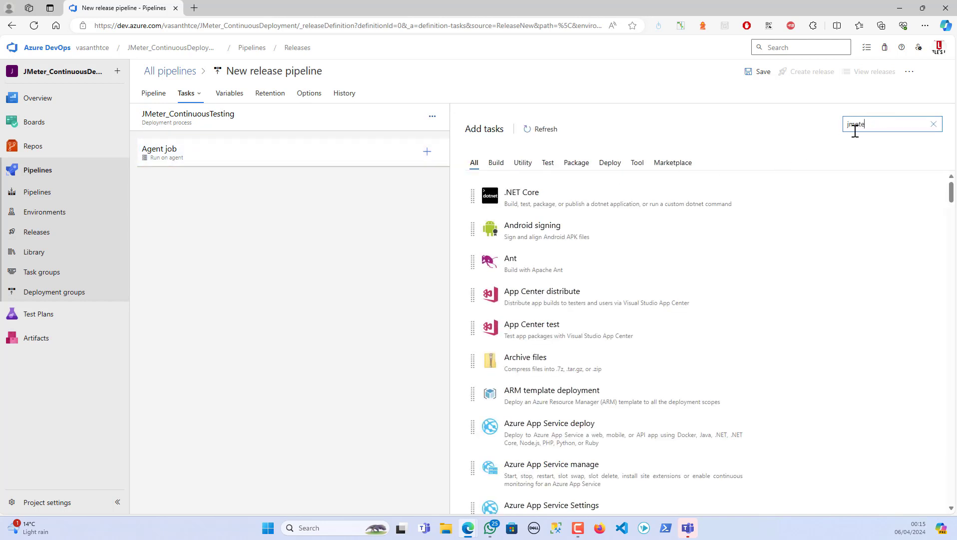
type("jmeter")
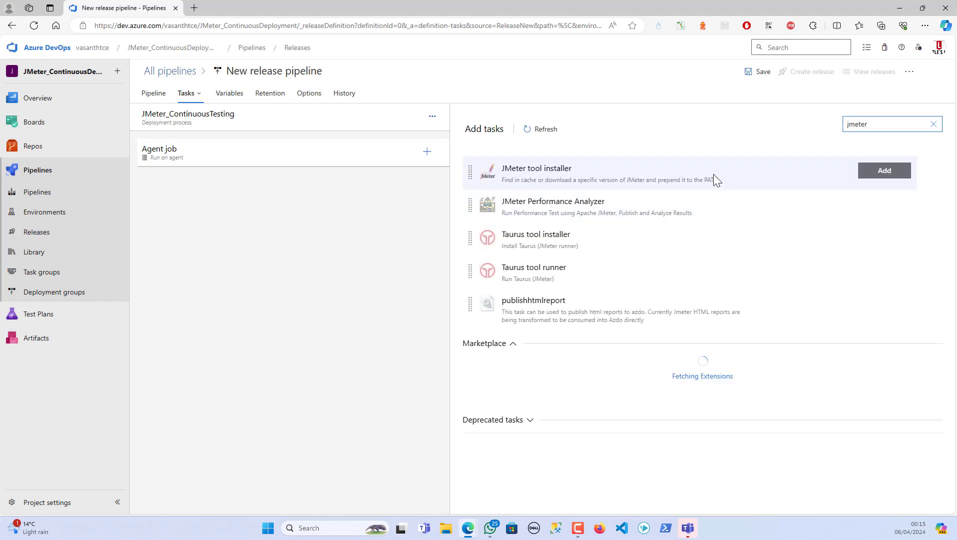
left_click(869, 170)
left_click(222, 188)
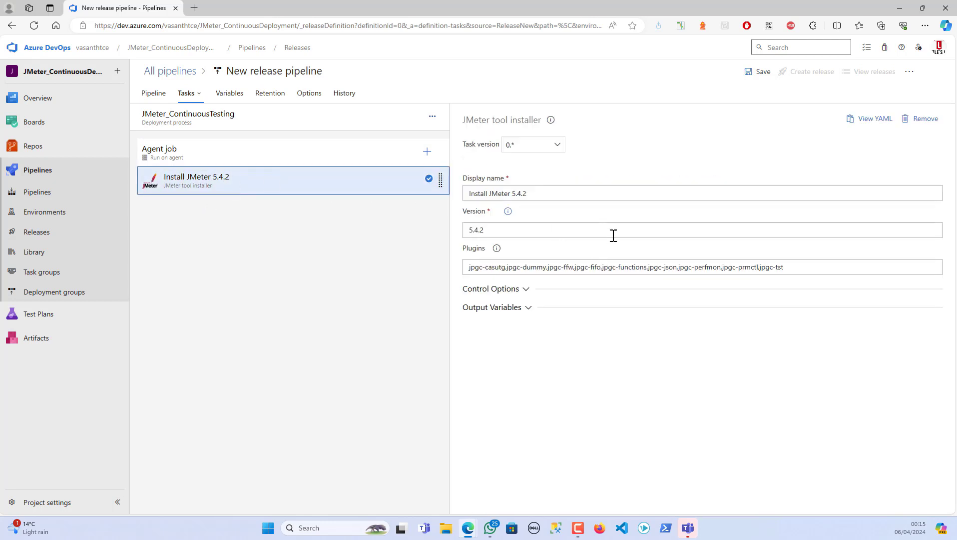
left_click(521, 294)
scroll(532, 404, "down", 1)
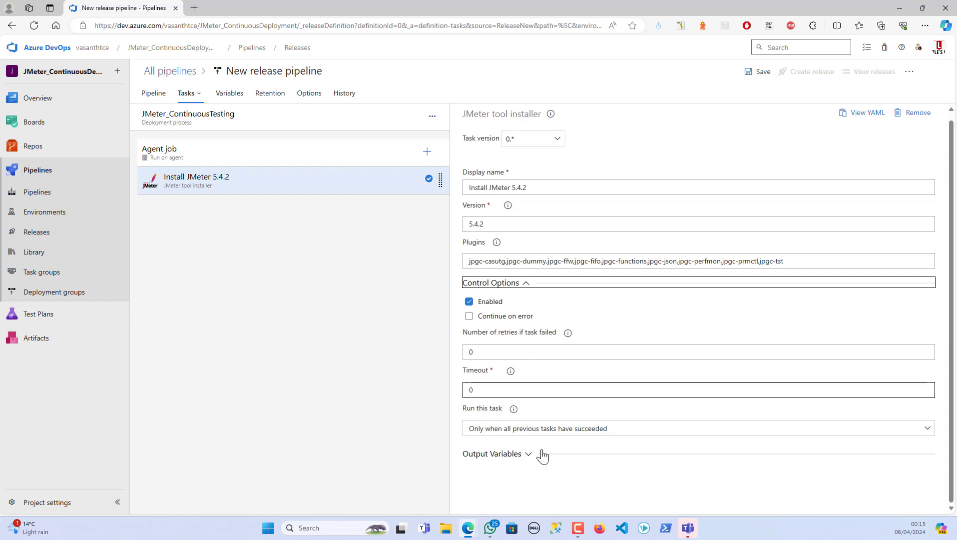
left_click(527, 456)
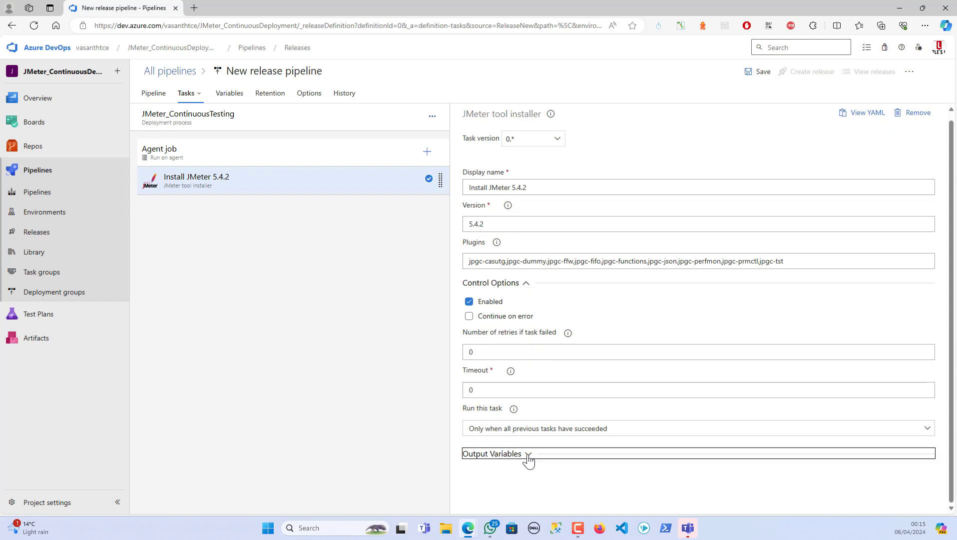
Add a Command line task to the agent job after the JMeter installer and open its settings.
left_click(427, 152)
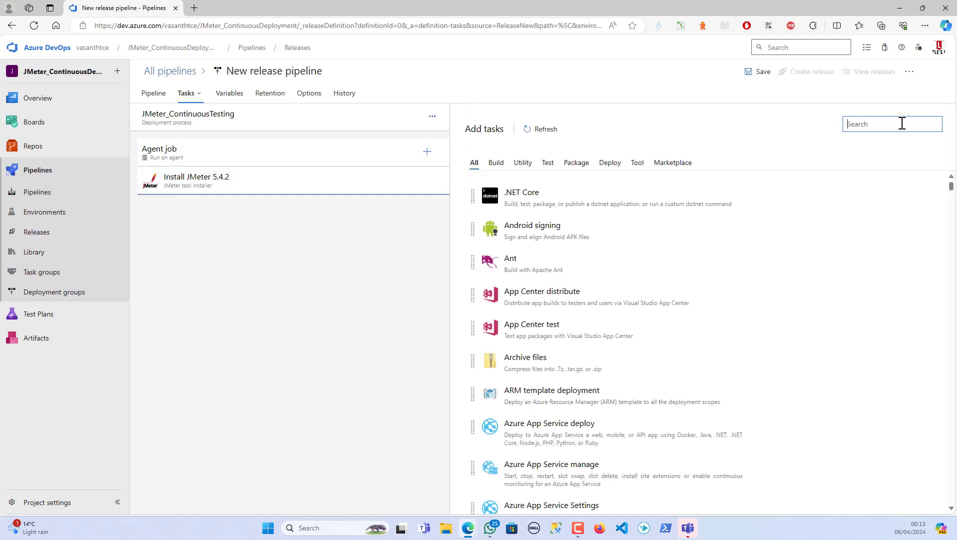
type("cmd")
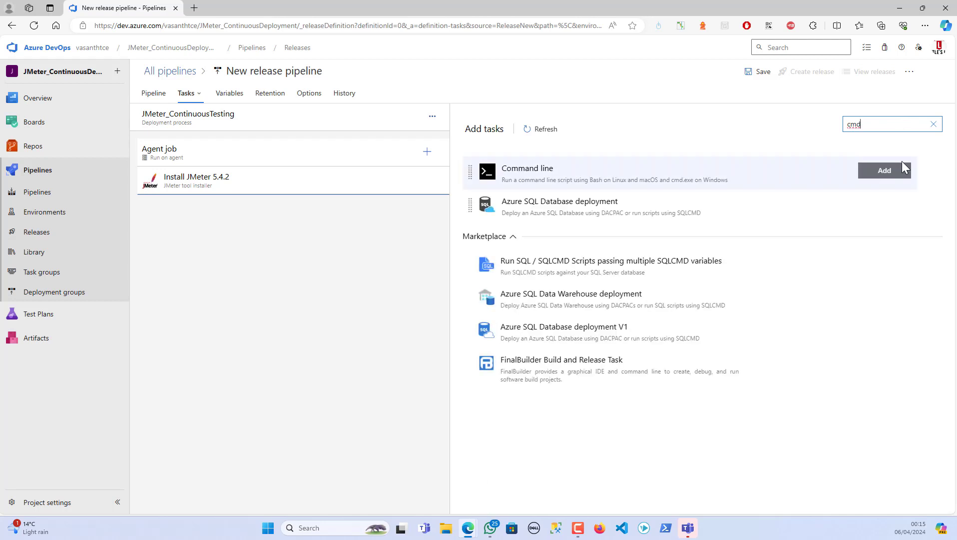
left_click(892, 175)
left_click(217, 221)
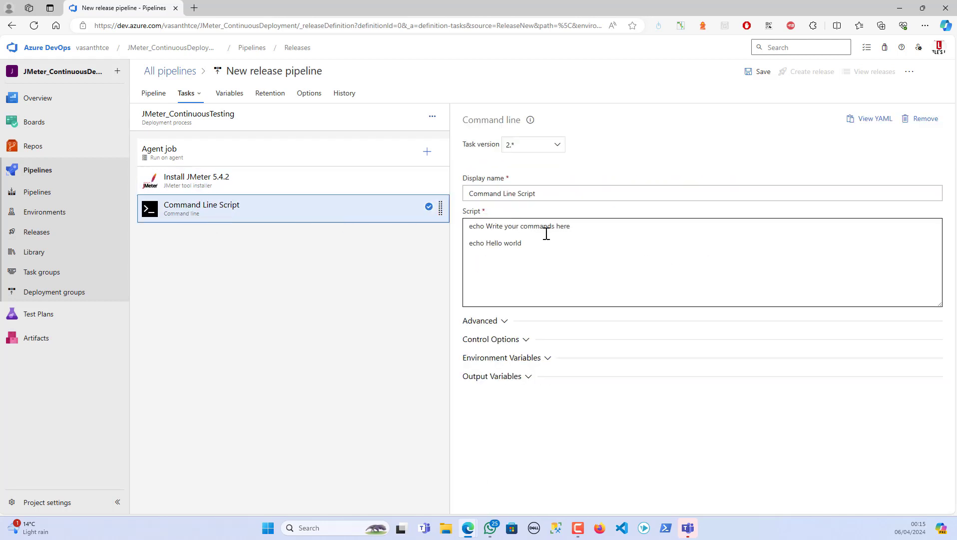
Replace the command line task's default script with "jmeter -n -t IfController_Demo.jmx -l results.jtl -e -o reports".
left_click_drag(552, 249, 378, 216)
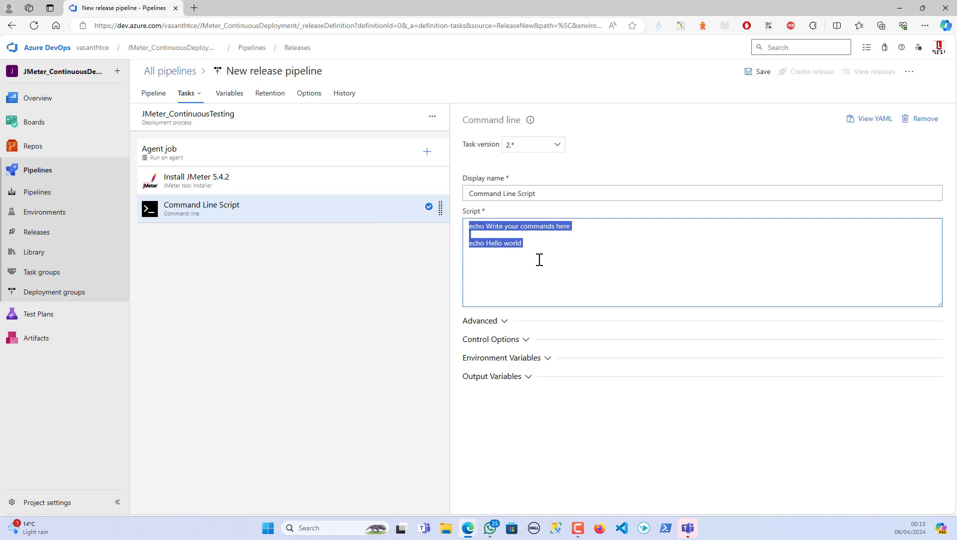
key("BackSpace")
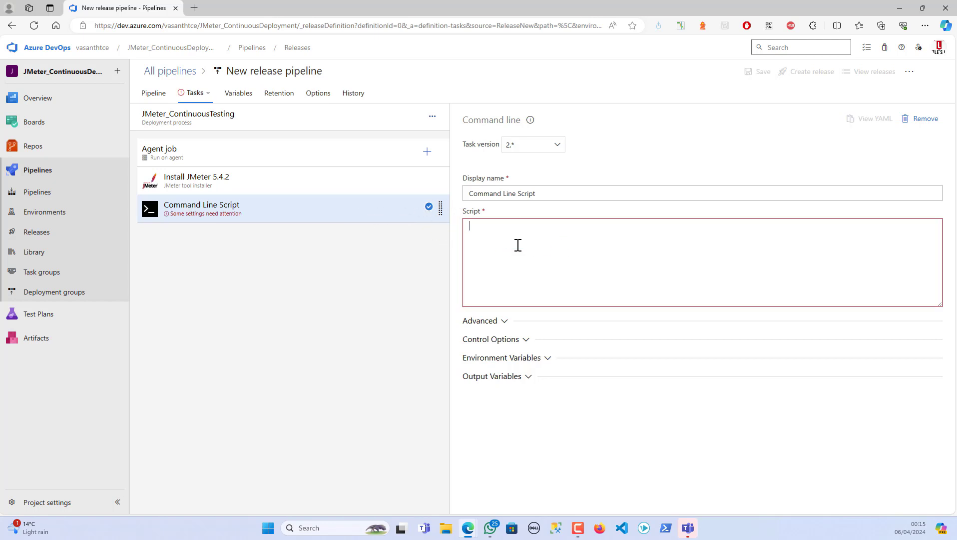
key("super+v")
scroll(533, 371, "down", 1)
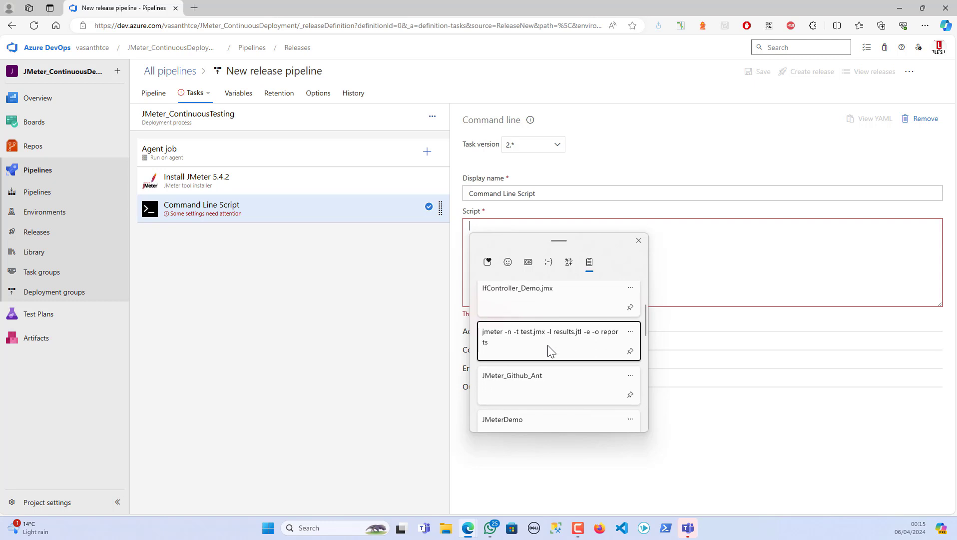
left_click(551, 348)
left_click_drag(506, 225, 531, 226)
key("super+v")
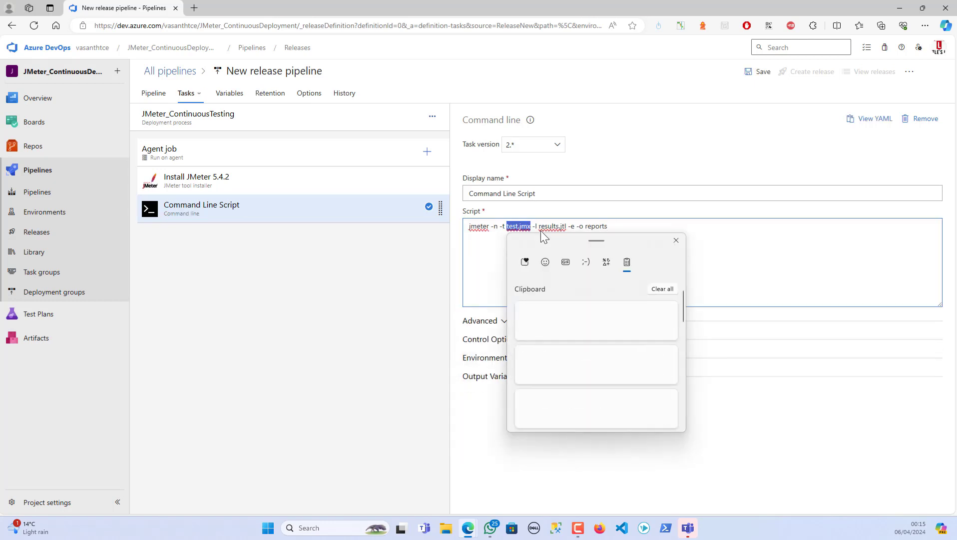
left_click(560, 358)
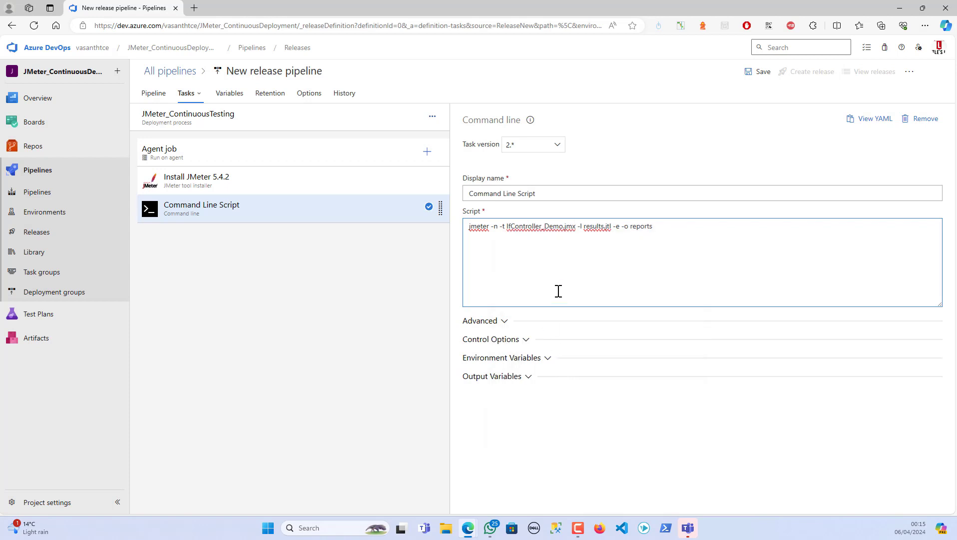
left_click(498, 229)
left_click_drag(507, 229, 577, 226)
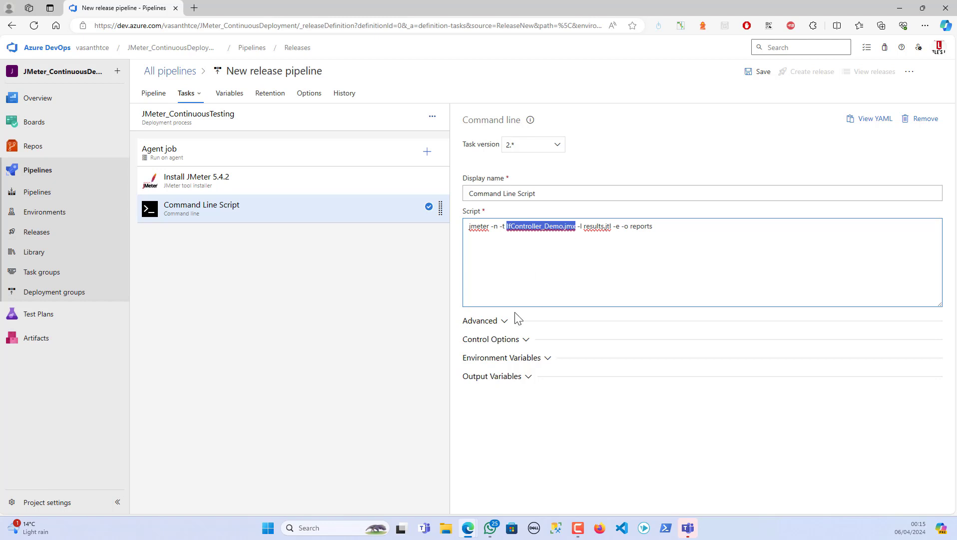
Set the command line task's working directory to the linked artifact folder _JMeter_ContinuousDeployment.
left_click(500, 322)
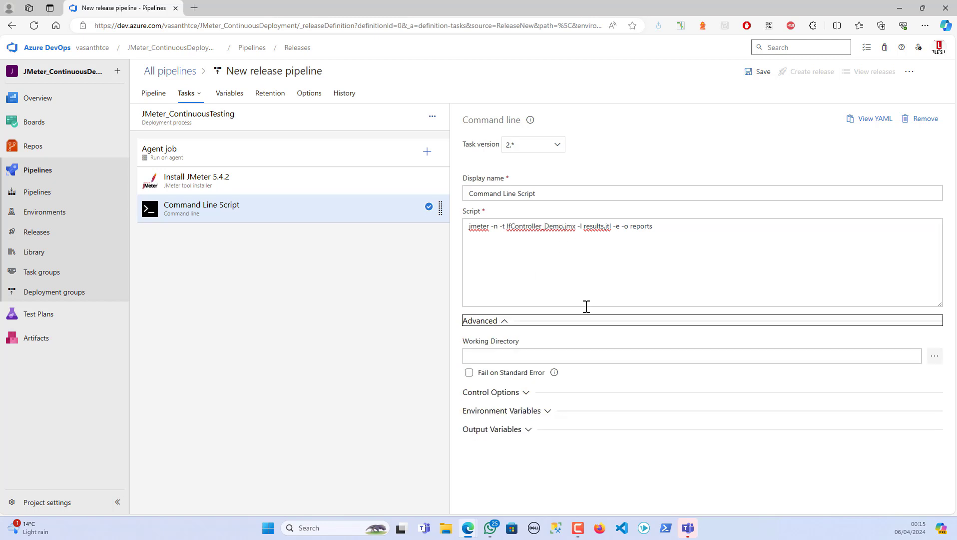
left_click(934, 356)
left_click(404, 189)
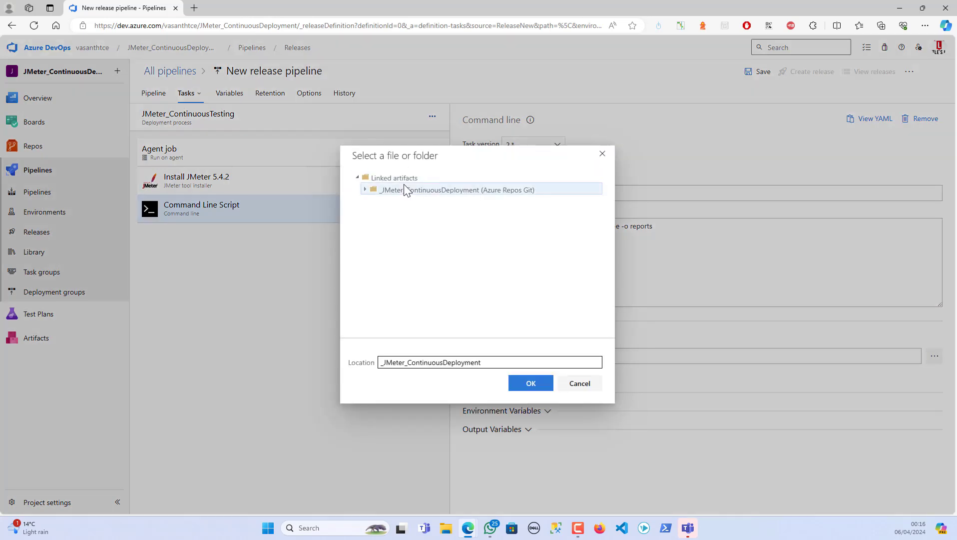
left_click(523, 423)
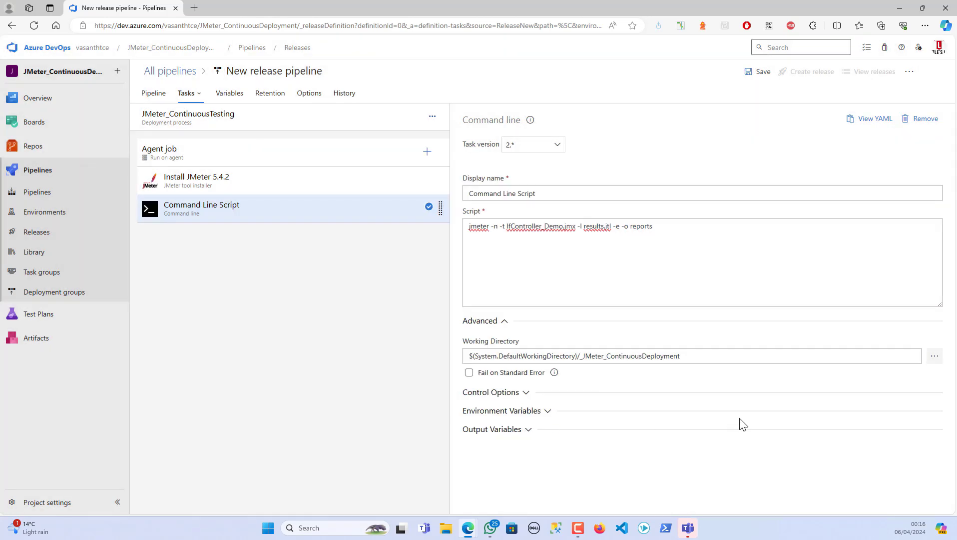
Examine the command line task's control options, environment variables and output variables.
left_click(496, 392)
scroll(538, 384, "down", 2)
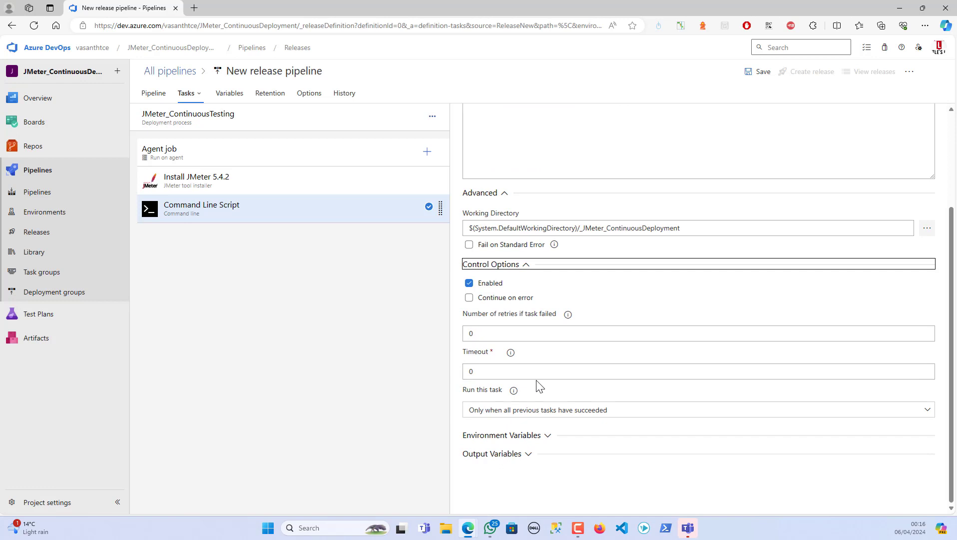
left_click(528, 437)
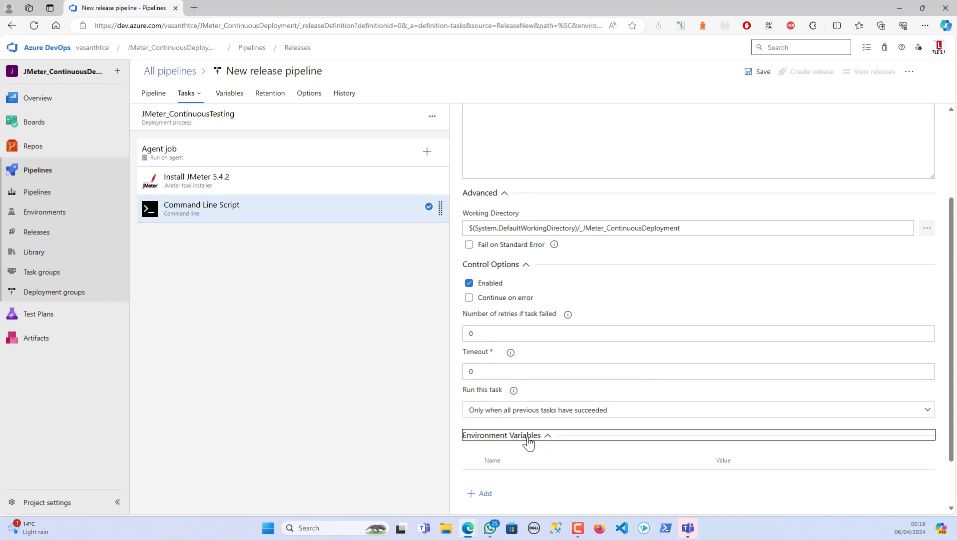
scroll(525, 447, "down", 2)
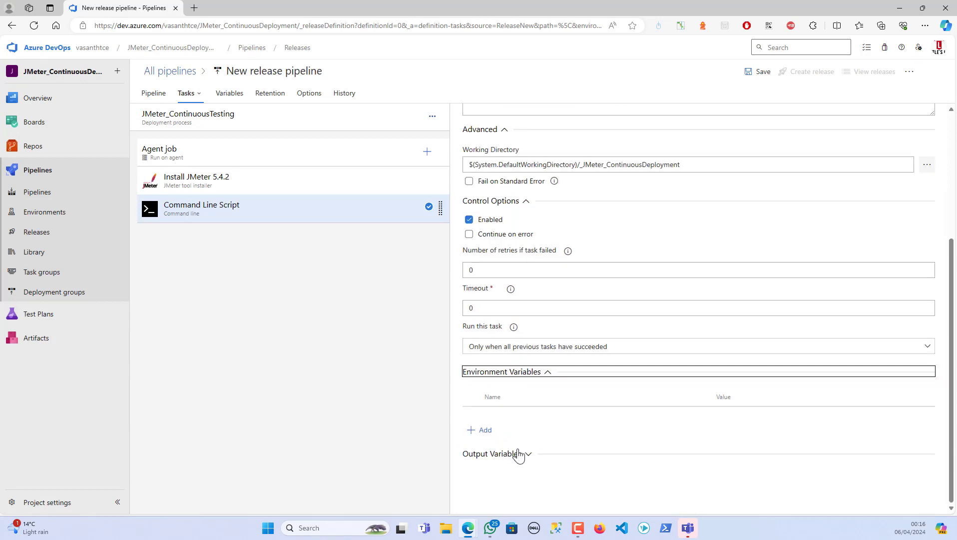
left_click(519, 454)
scroll(521, 456, "down", 2)
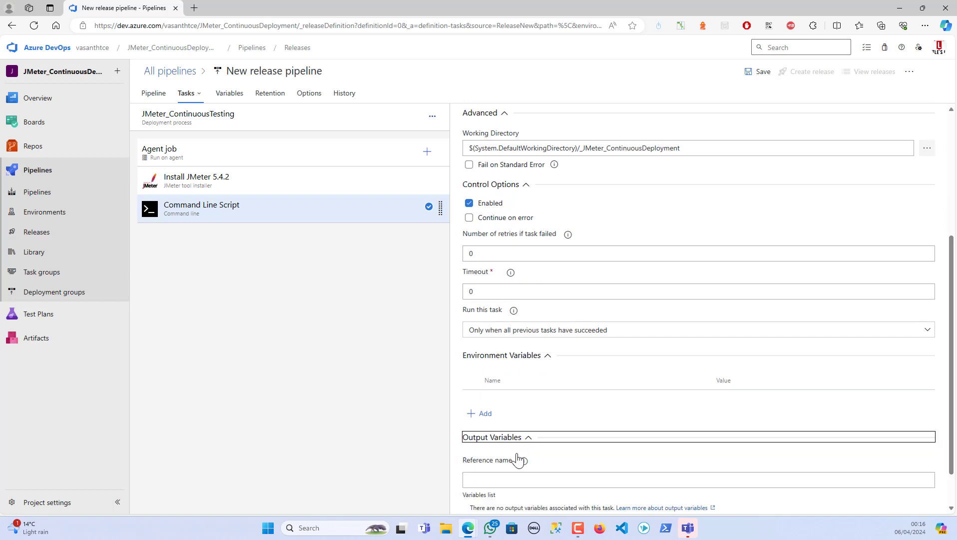
left_click(332, 304)
scroll(519, 326, "up", 5)
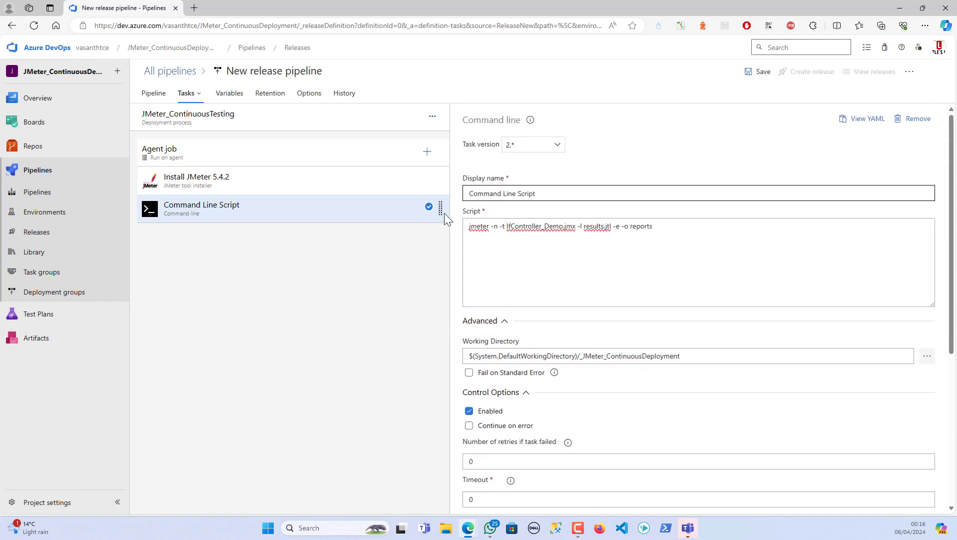
Search the task catalogue for "upload", add the Publish Release Artifact task to the agent job and open its settings.
left_click(427, 151)
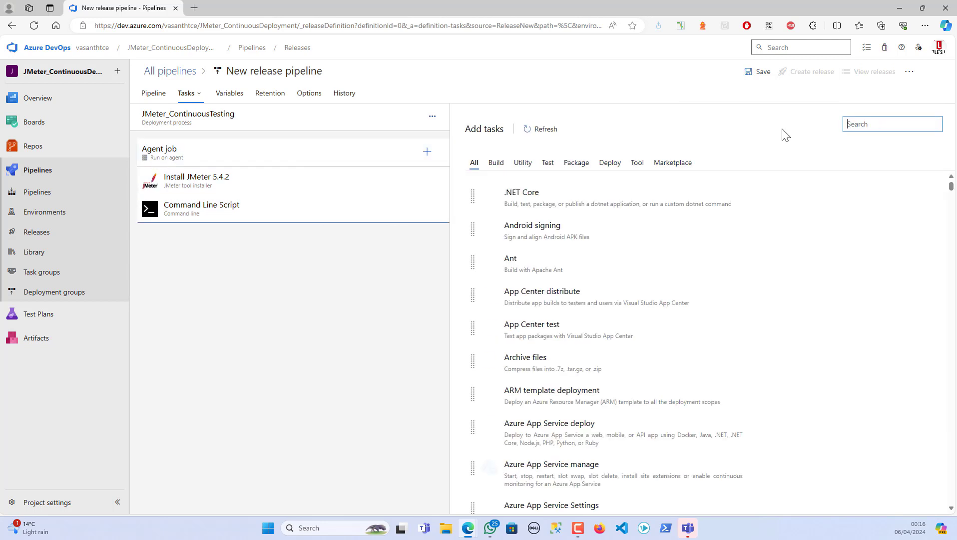
left_click(869, 122)
type("upload")
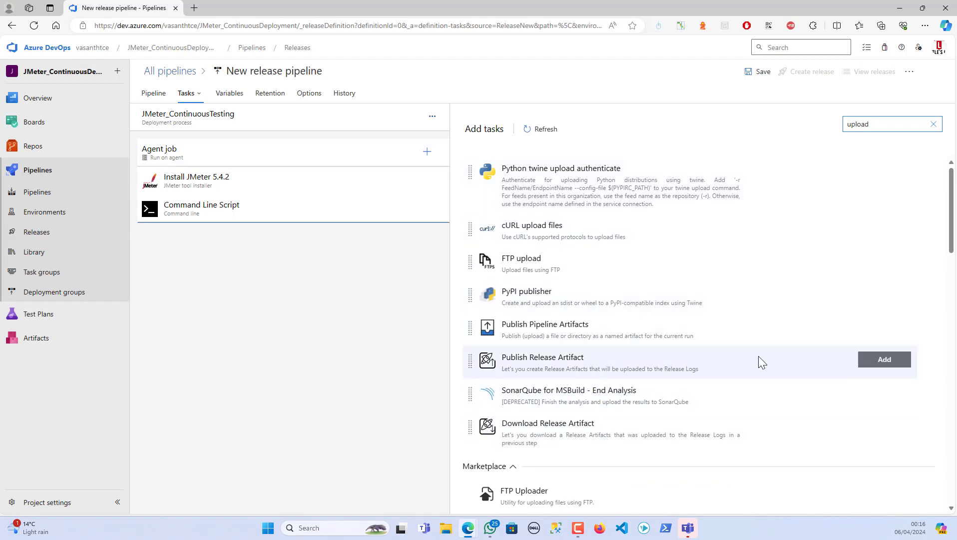
left_click(891, 362)
left_click(281, 247)
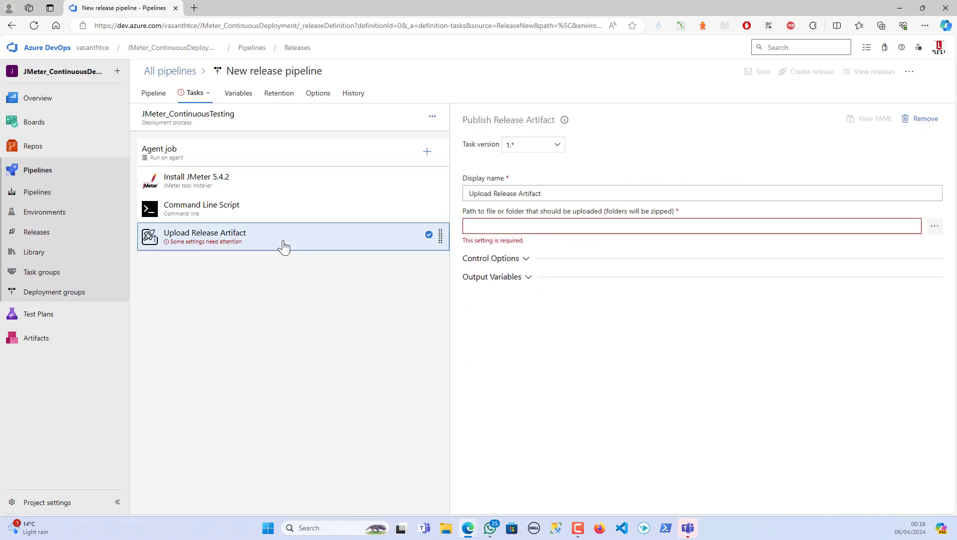
Set the release artifact's upload path to the linked folder _JMeter_ContinuousDeployment and expand the task's control options and output variables.
left_click(935, 225)
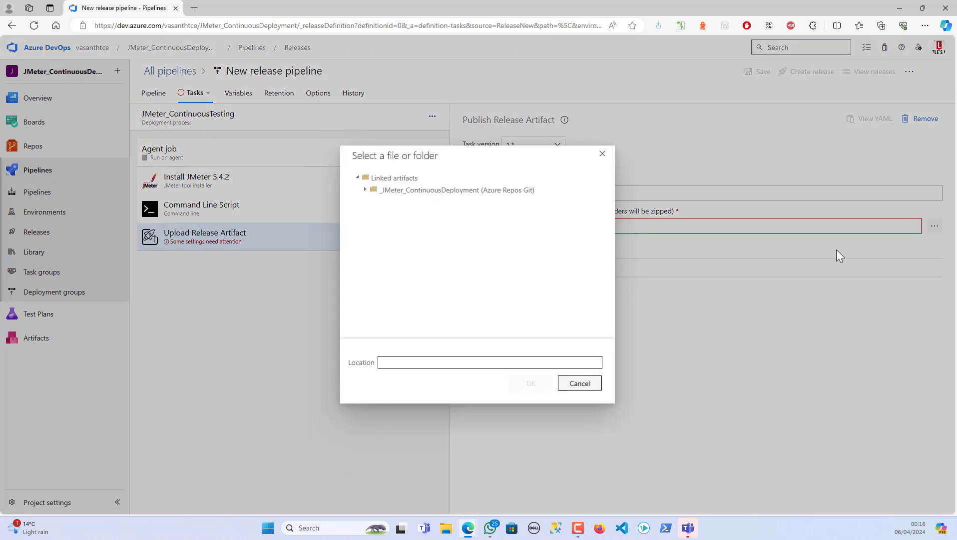
left_click(428, 192)
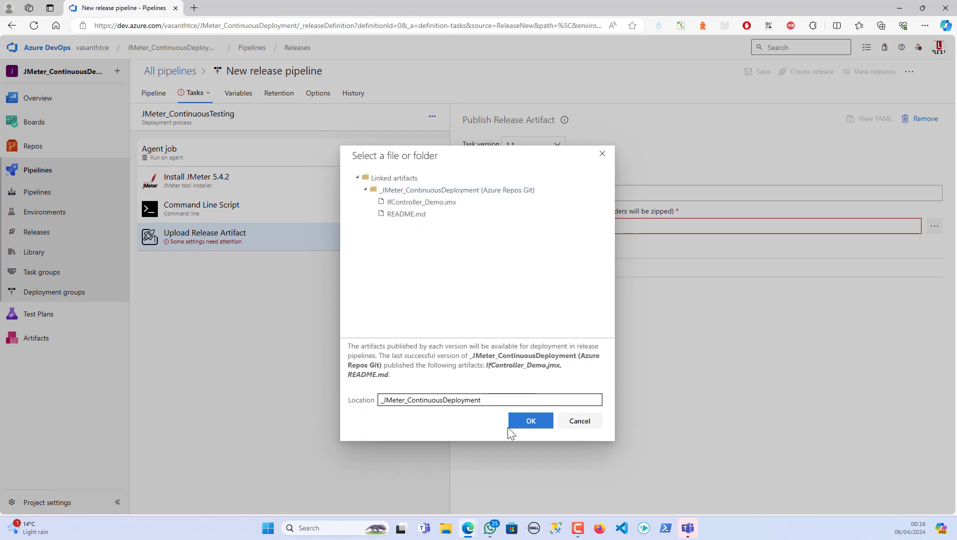
left_click(537, 421)
left_click(500, 249)
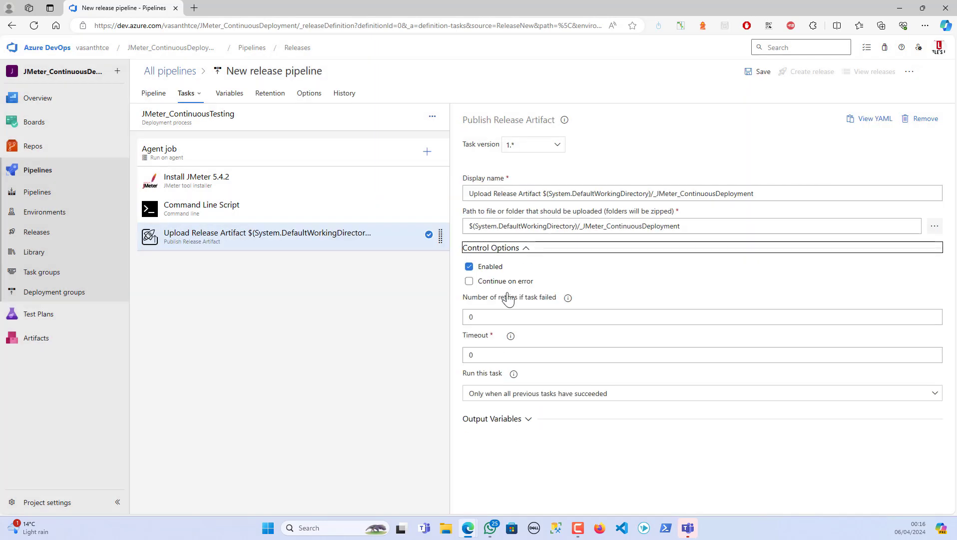
left_click(509, 415)
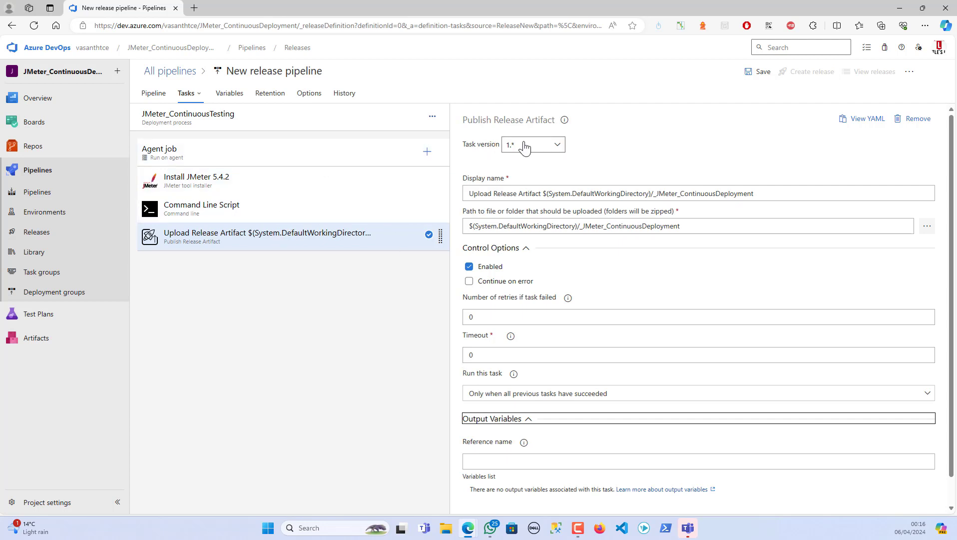
Save the pipeline in the root folder and create a release with the JMeter_ContinuousTesting stage switched to manual triggering.
left_click(750, 74)
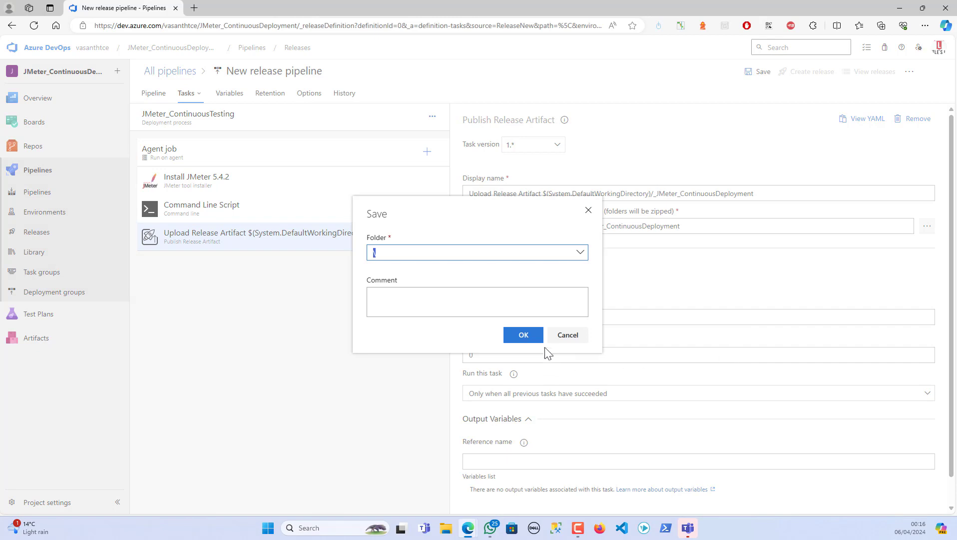
left_click(523, 335)
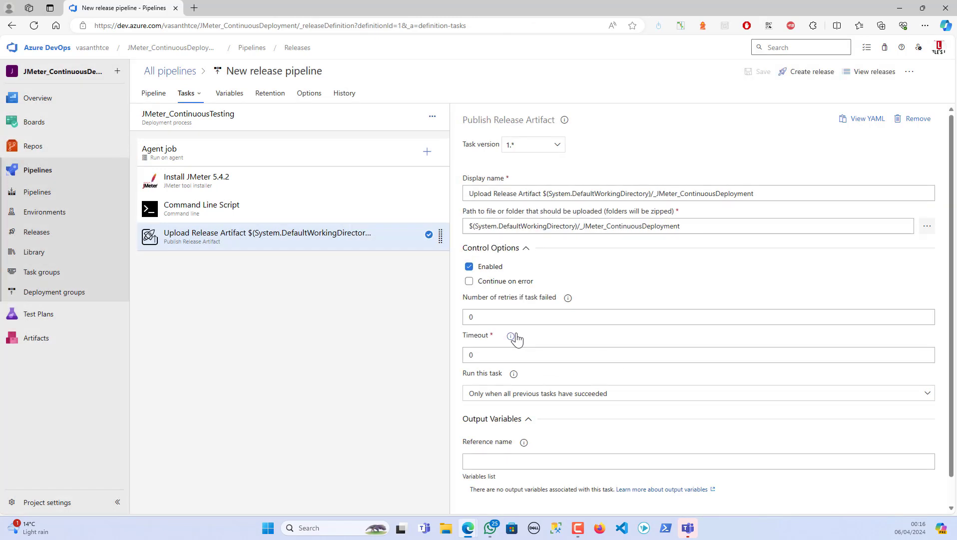
left_click(809, 71)
left_click(711, 174)
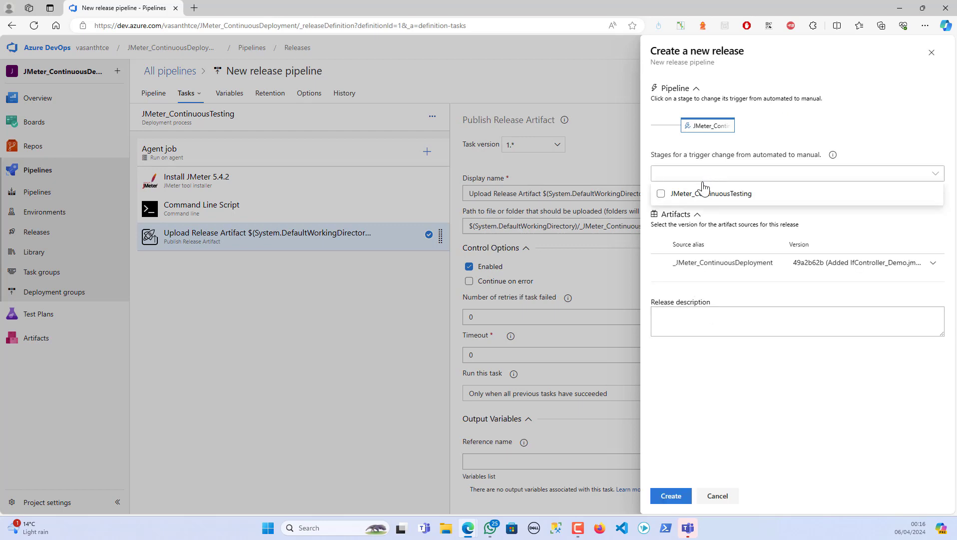
left_click(692, 194)
left_click(671, 496)
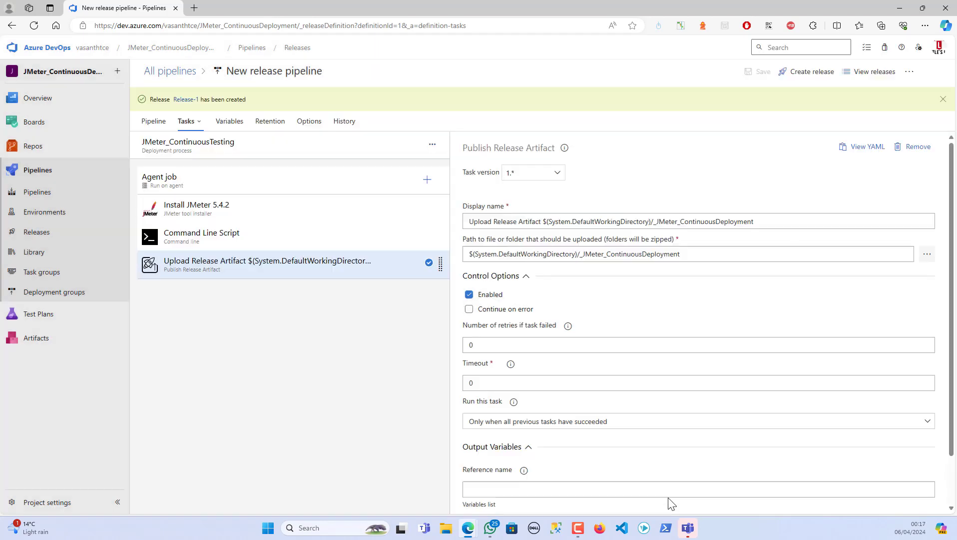
Open the newly created release and deploy its JMeter_ContinuousTesting stage.
left_click(180, 100)
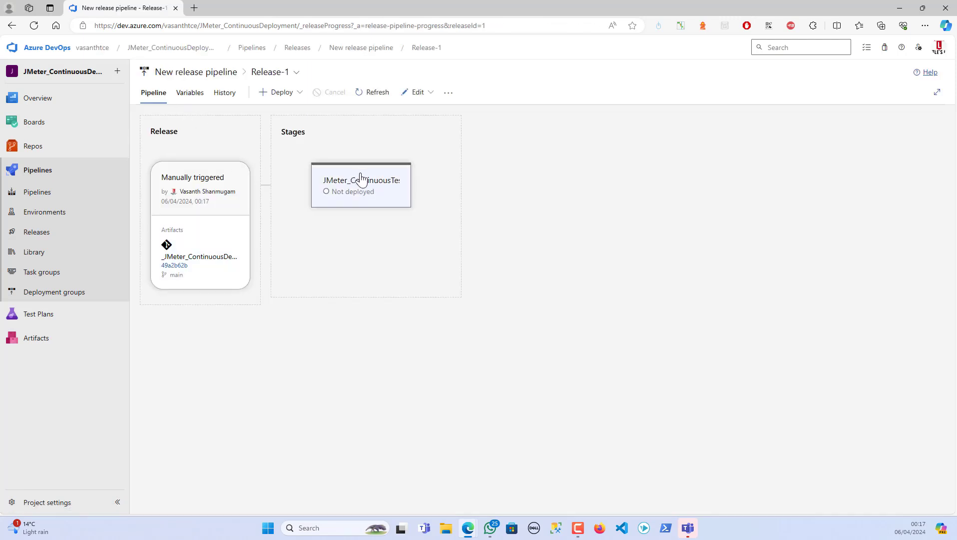
left_click(385, 221)
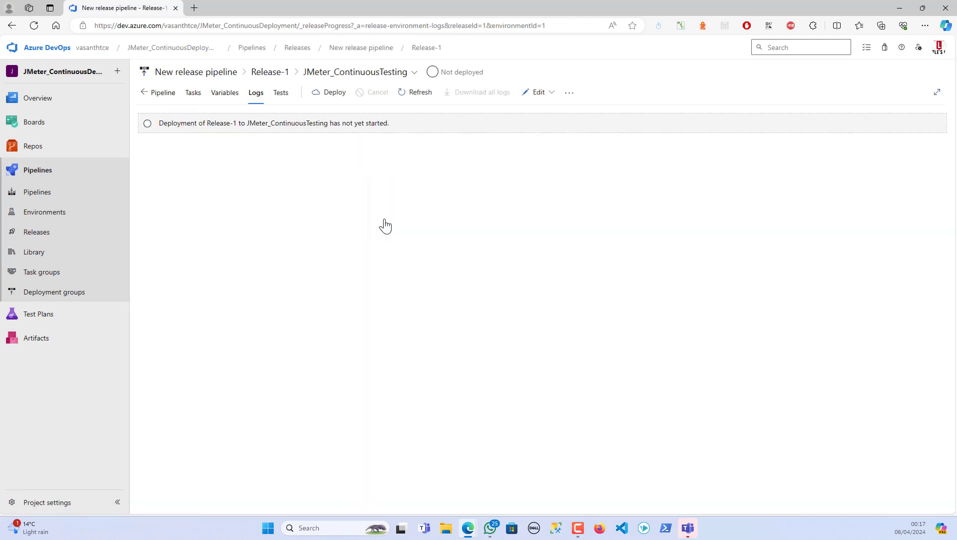
left_click(331, 93)
left_click(652, 299)
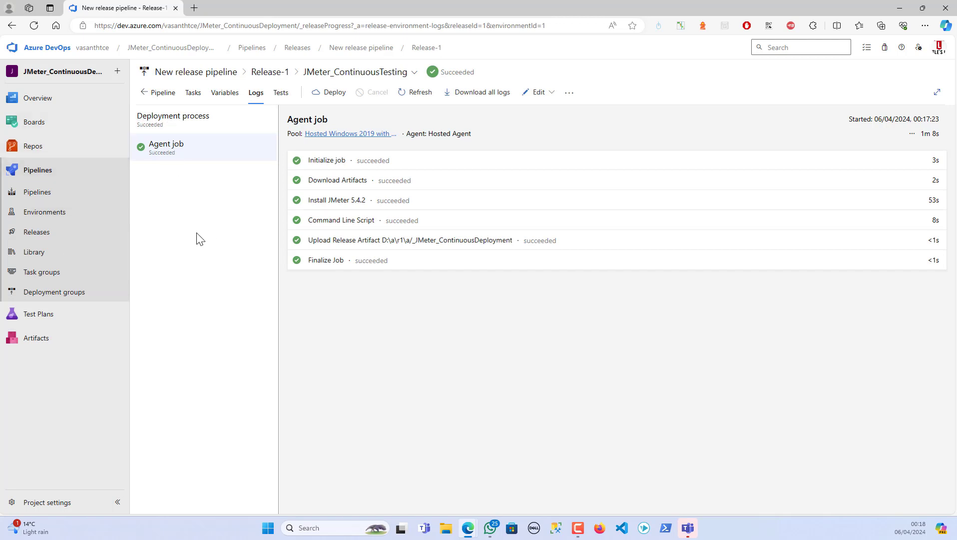
Reopen Release-1 from the list of releases and open its release pipeline definition for editing.
left_click(62, 240)
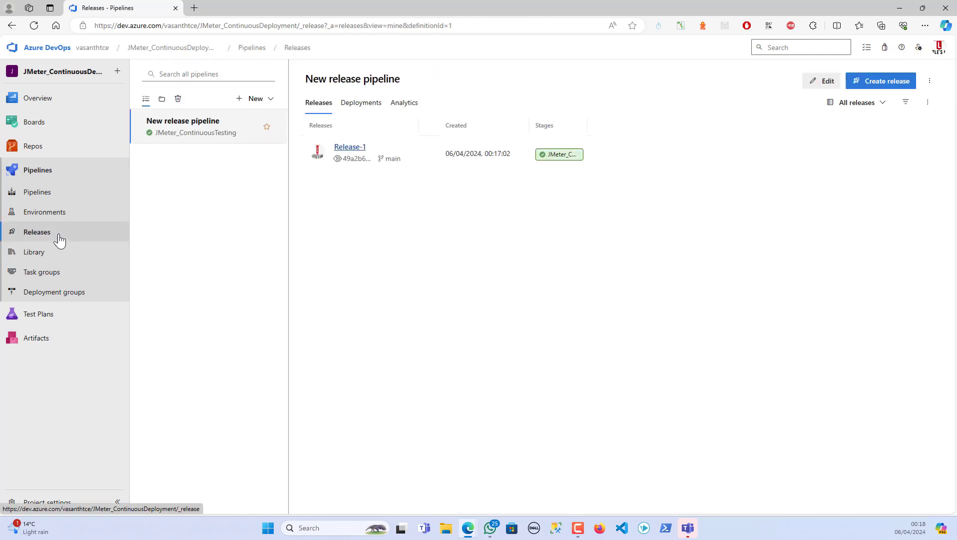
left_click(350, 147)
mouse_move(348, 187)
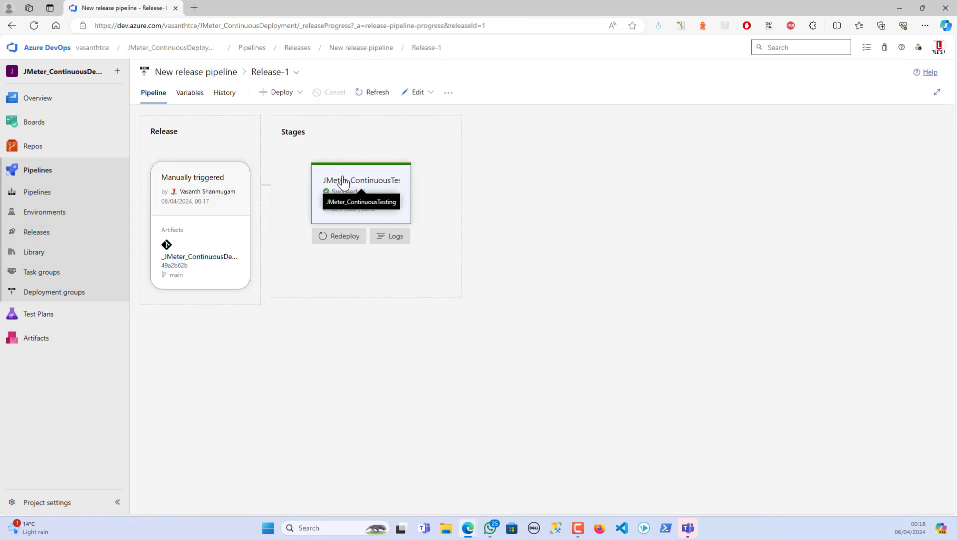
left_click(429, 93)
left_click(433, 130)
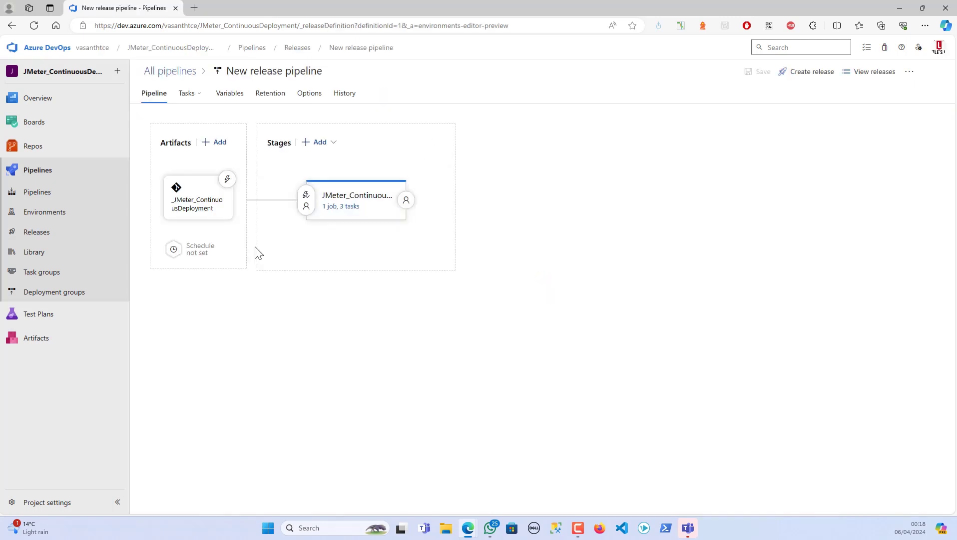
Open the trigger settings of the _JMeter_ContinuousDeployment artifact and enable its continuous deployment trigger.
left_click(228, 184)
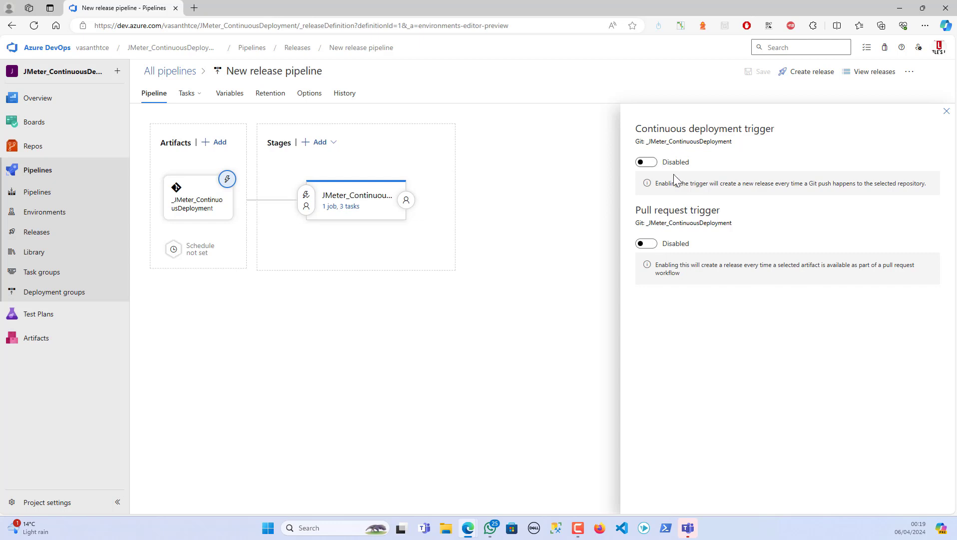
left_click_drag(657, 186, 915, 186)
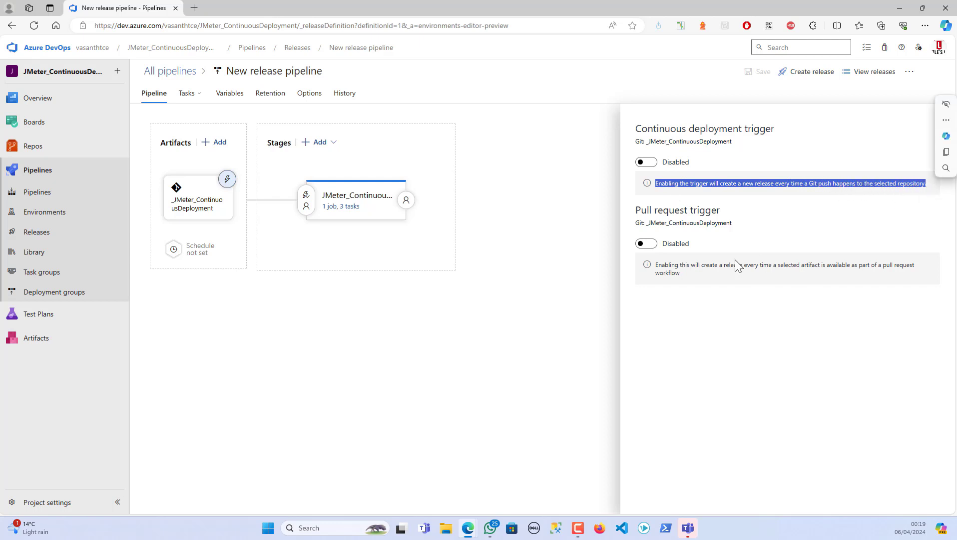
left_click_drag(656, 268, 689, 274)
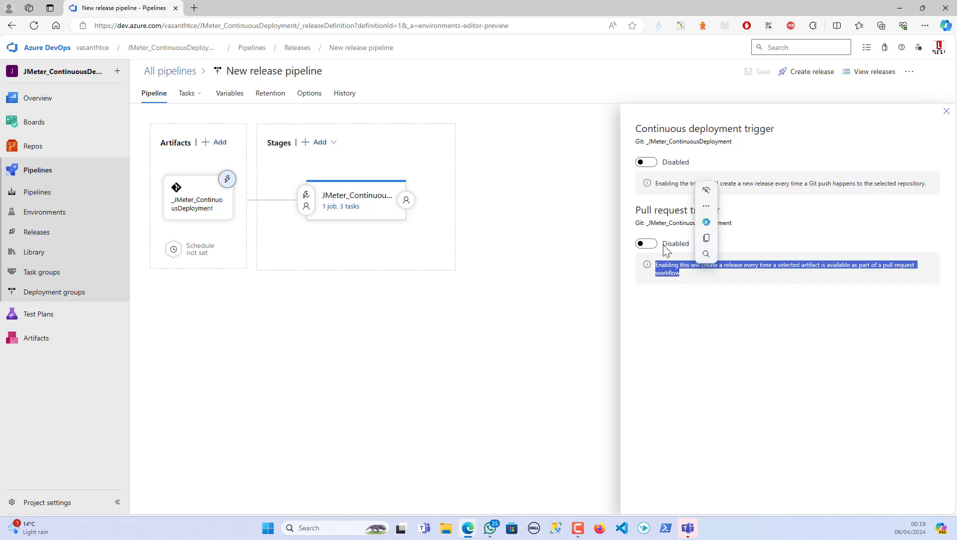
left_click(702, 285)
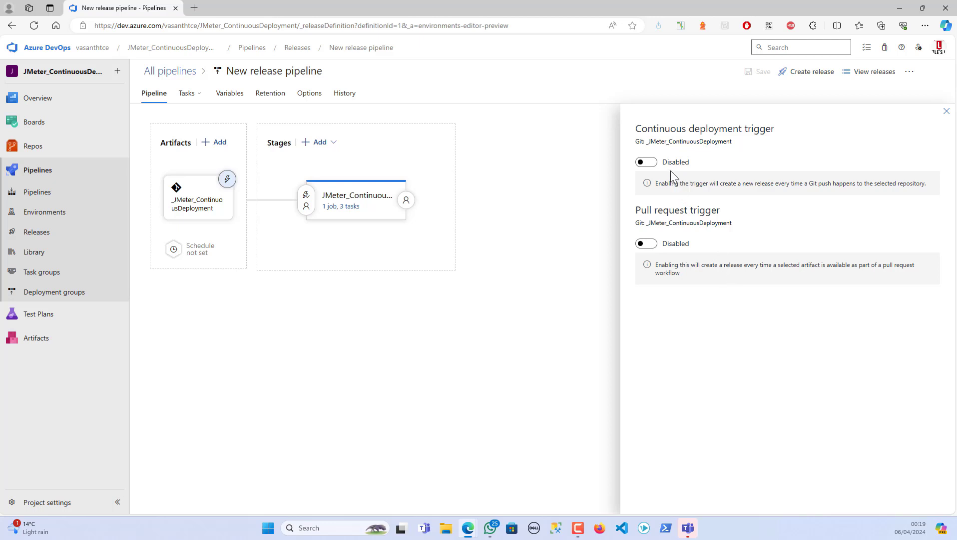
left_click(645, 162)
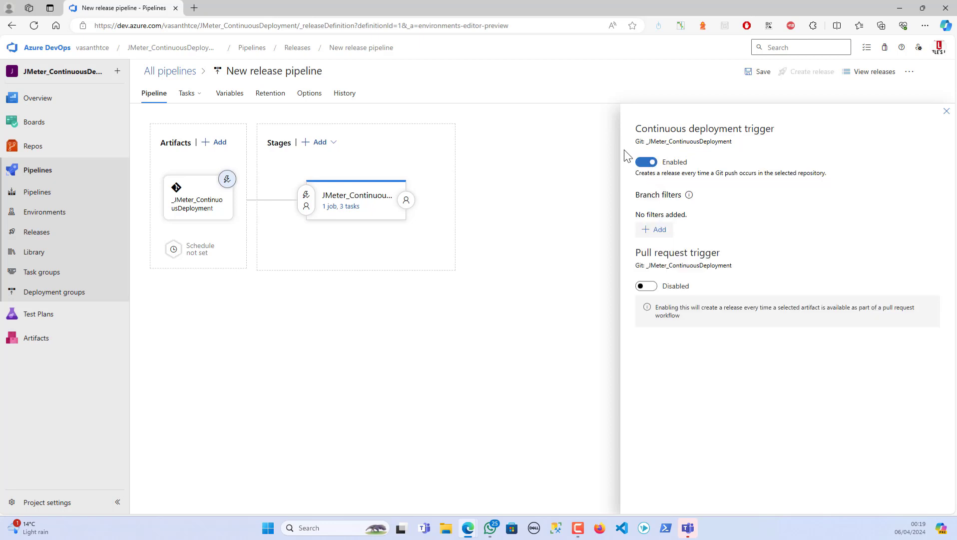
mouse_move(626, 181)
left_mouse_down()
mouse_move(712, 176)
mouse_move(643, 177)
left_mouse_up()
left_click(639, 177)
Add an Include branch filter for the main branch to the continuous deployment trigger.
left_click(652, 231)
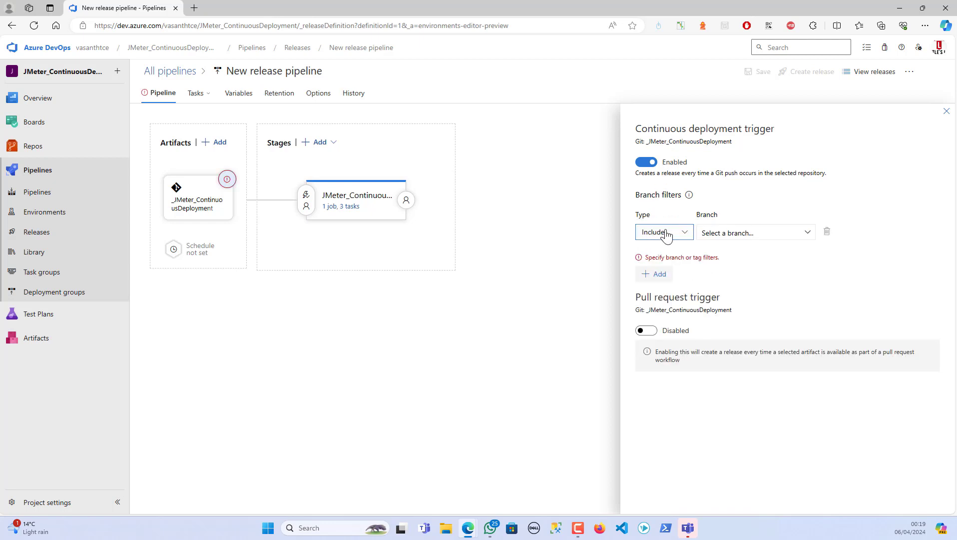
left_click(662, 233)
left_click(660, 251)
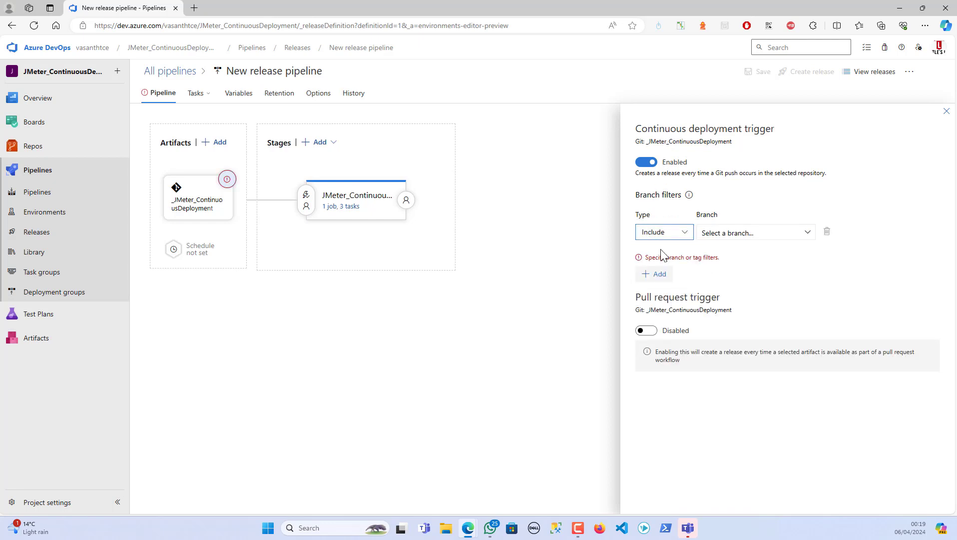
left_click(724, 235)
left_click(712, 301)
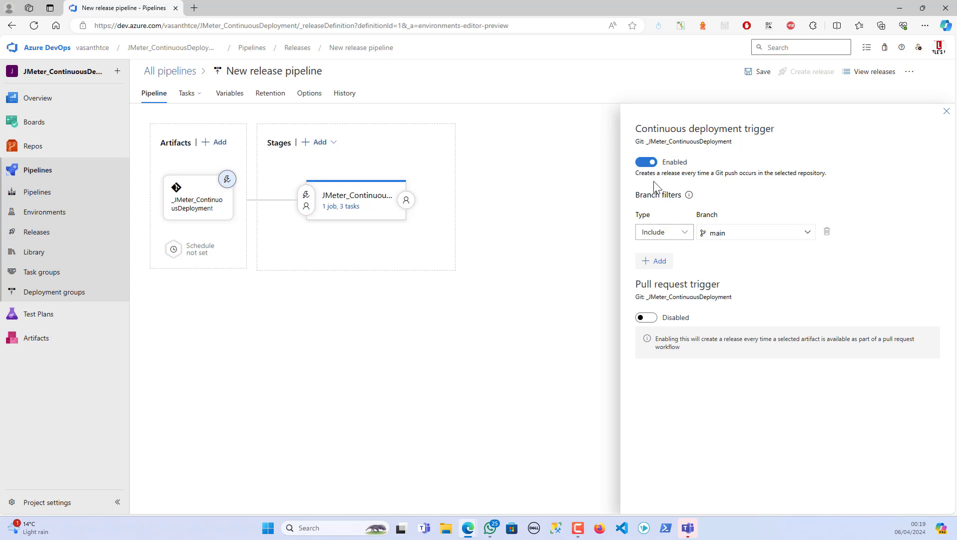
Set the branch of the Include filter in the continuous deployment trigger to dev.
left_click_drag(649, 173, 826, 174)
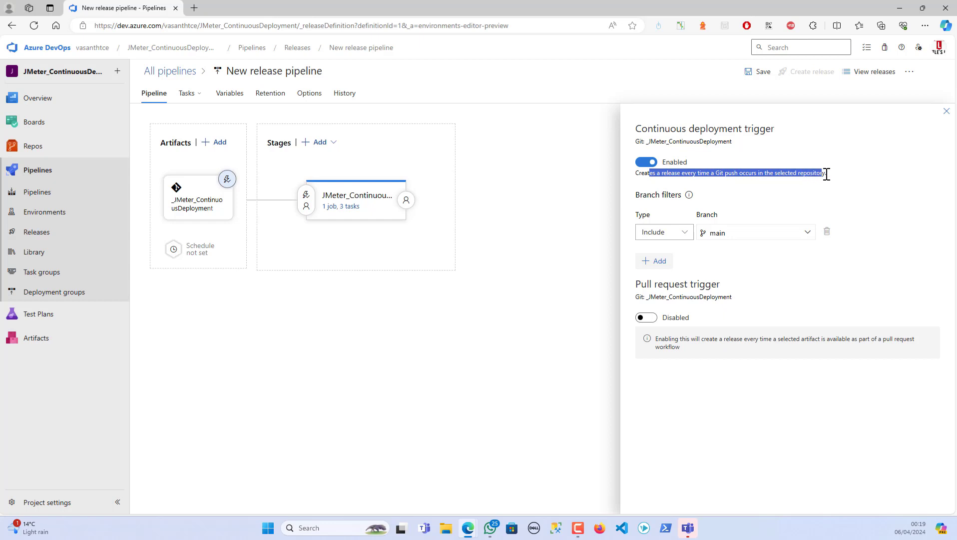
left_click(730, 235)
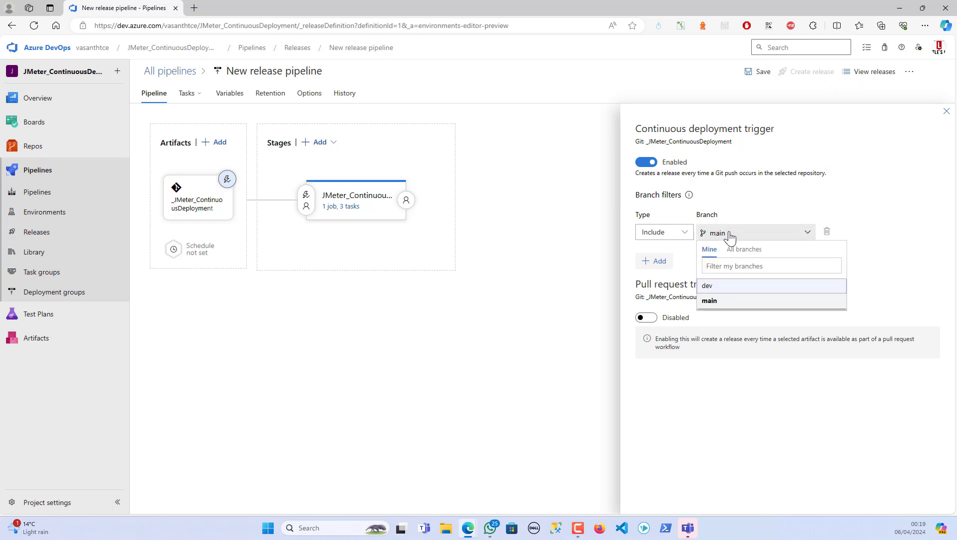
left_click(717, 285)
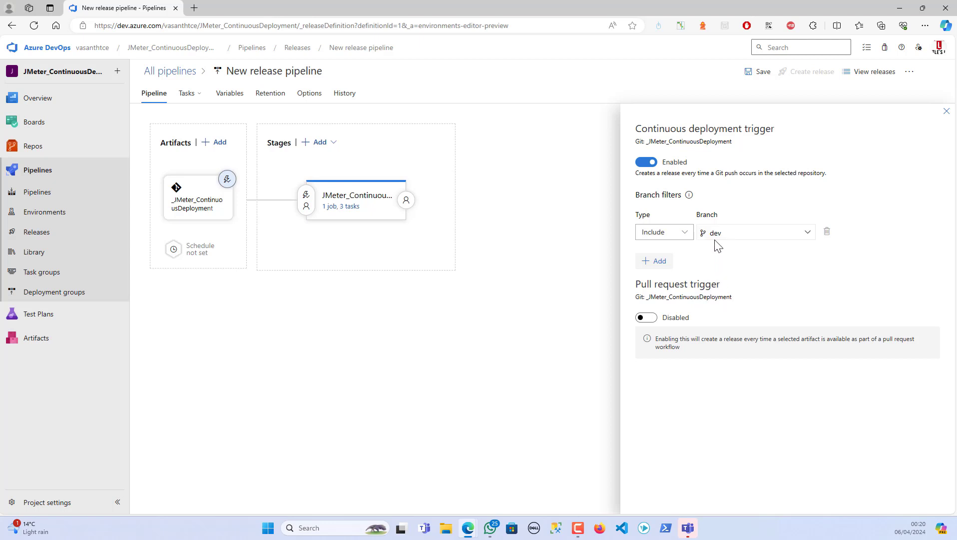
left_click(742, 237)
left_click(710, 285)
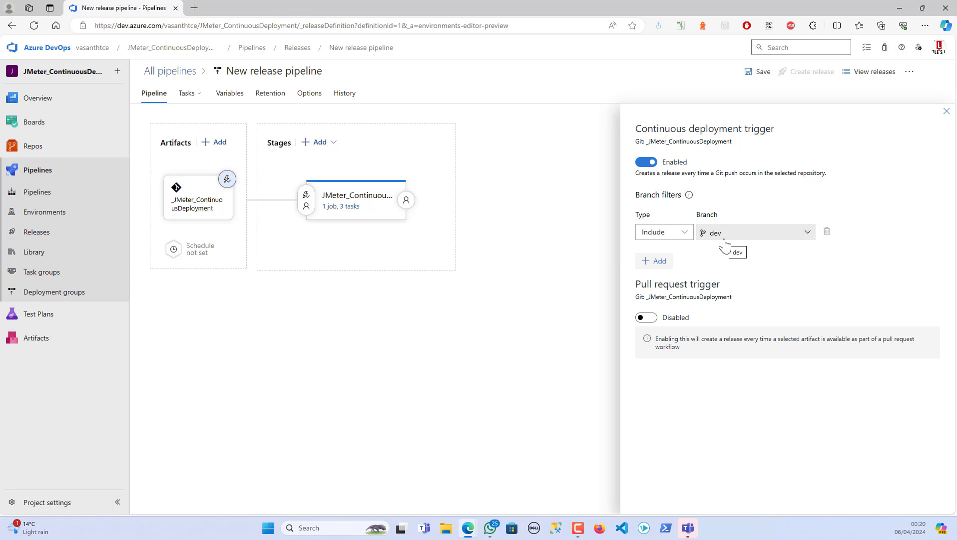
Close the trigger settings and save the release pipeline definition.
left_click(946, 111)
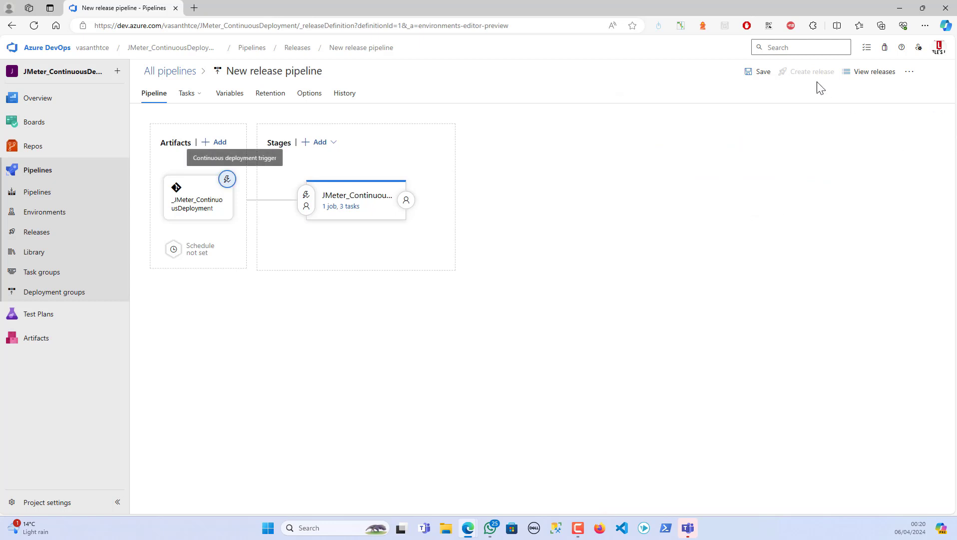
left_click(757, 71)
left_click(514, 314)
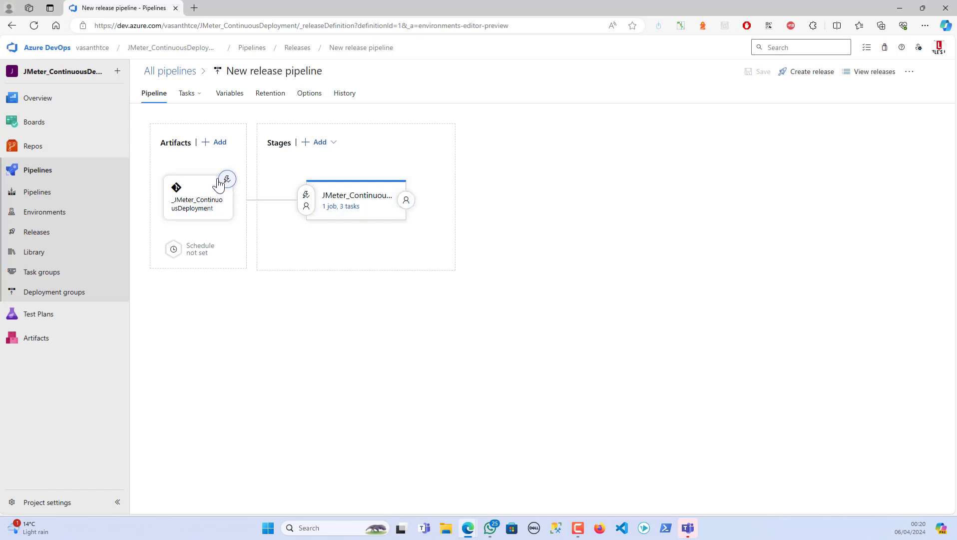
Glance at the repository files, then reopen the release pipeline definition for editing from Release-1.
left_click(40, 150)
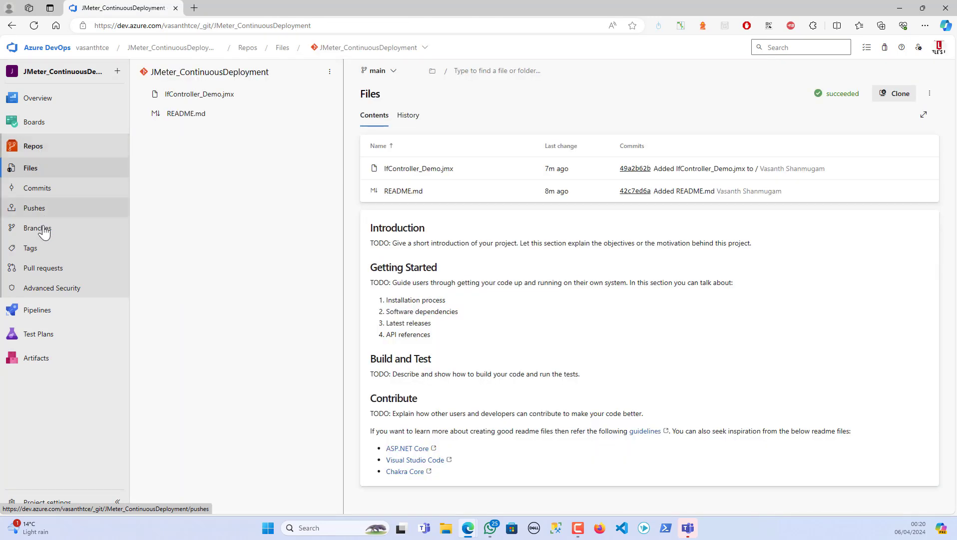
mouse_move(48, 314)
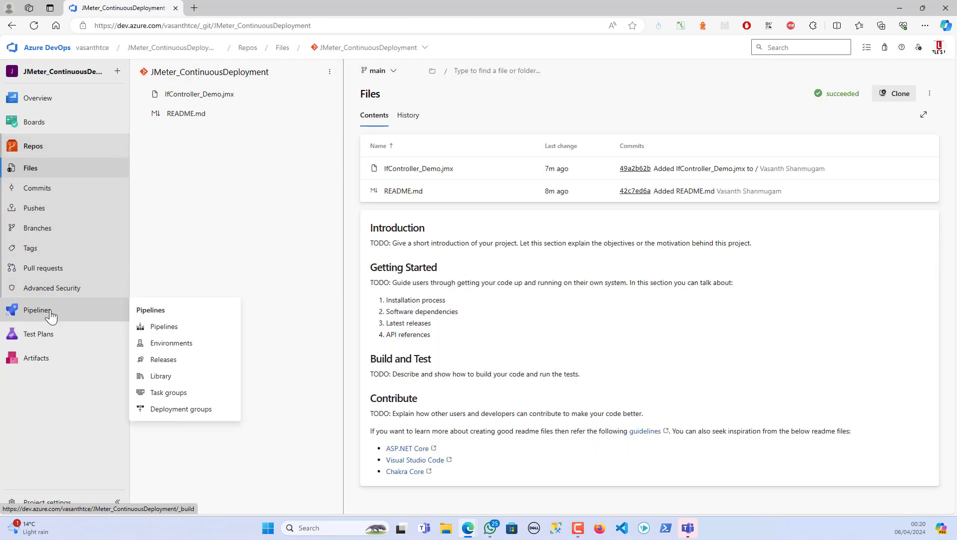
left_click(163, 359)
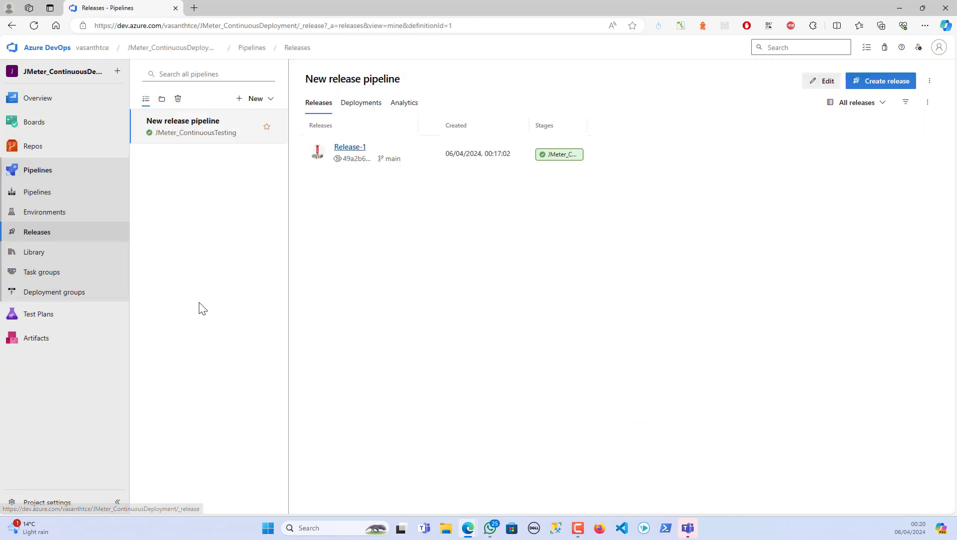
left_click(344, 151)
left_click(419, 92)
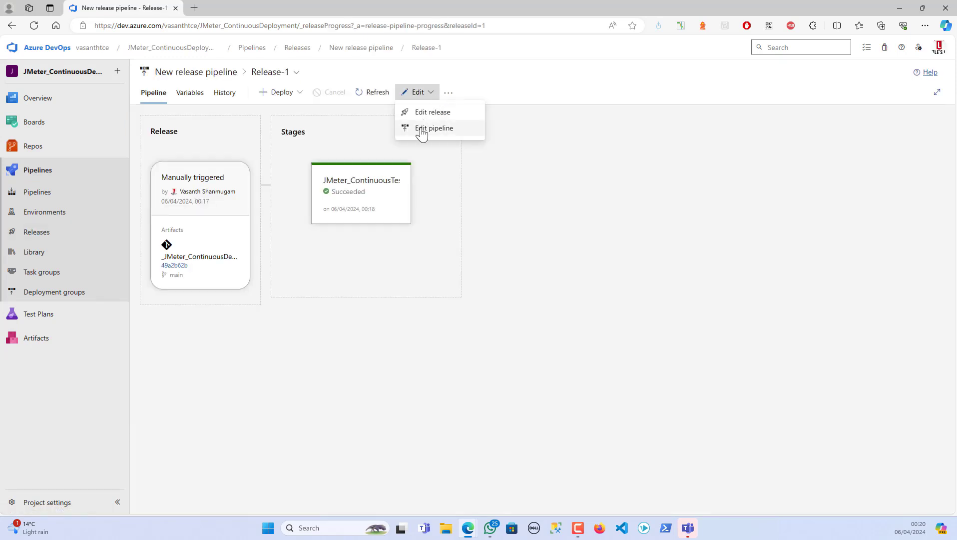
left_click(421, 133)
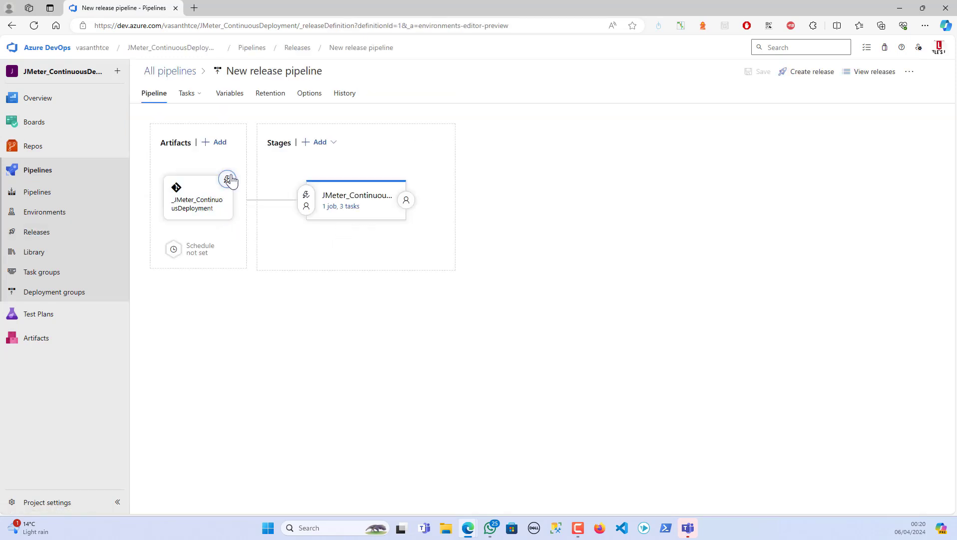
Review the continuous deployment trigger's description and branch filter on the _JMeter_ContinuousDeployment artifact, and close its settings.
left_click(228, 180)
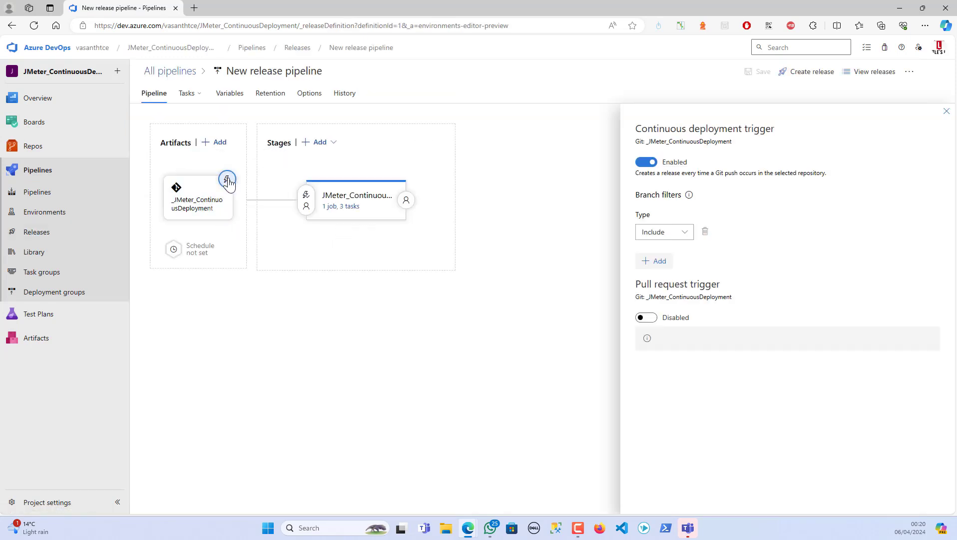
left_click_drag(640, 173, 677, 186)
left_click(664, 187)
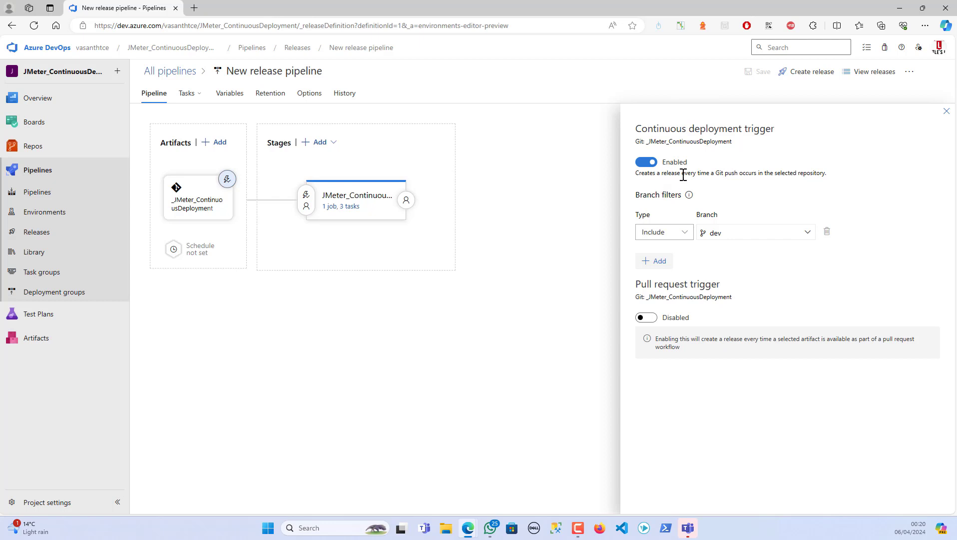
left_click_drag(684, 174, 767, 170)
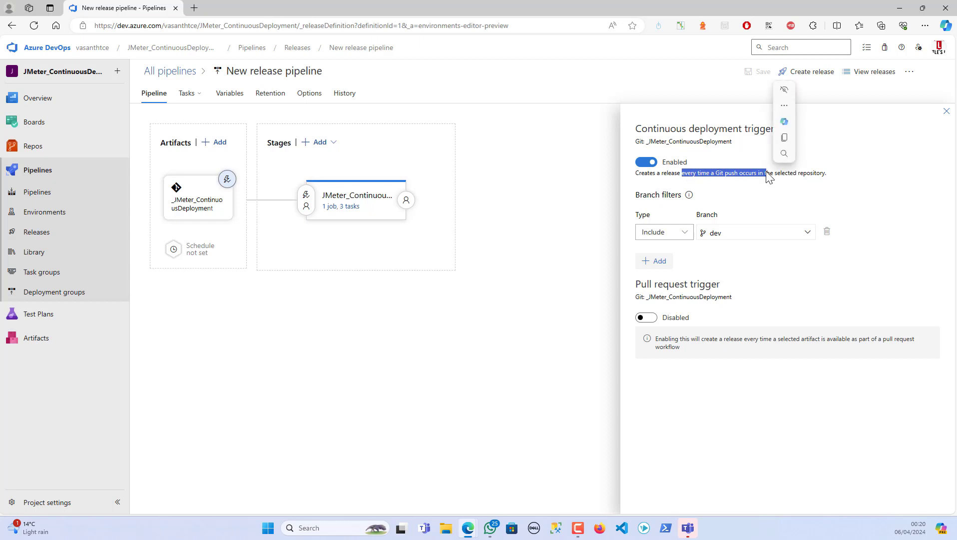
left_click(648, 181)
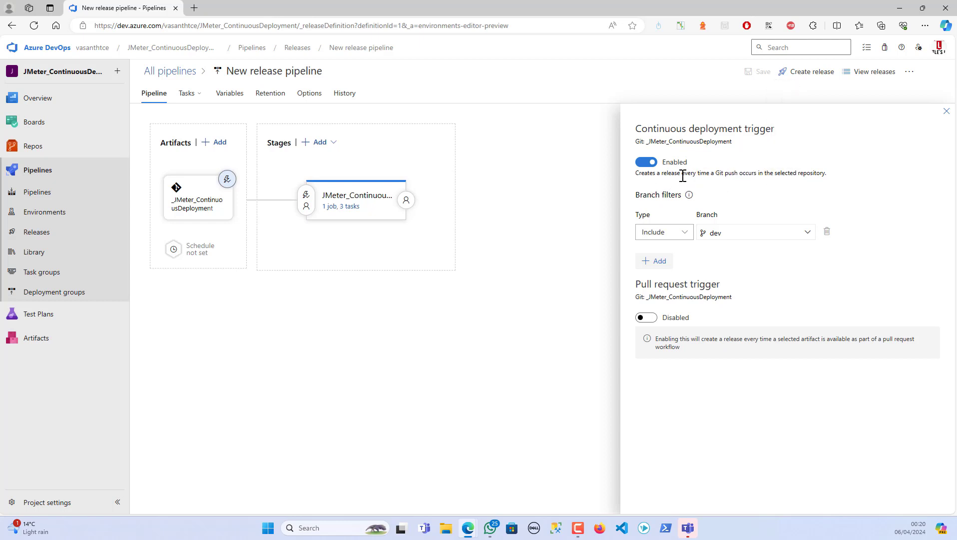
left_click(942, 113)
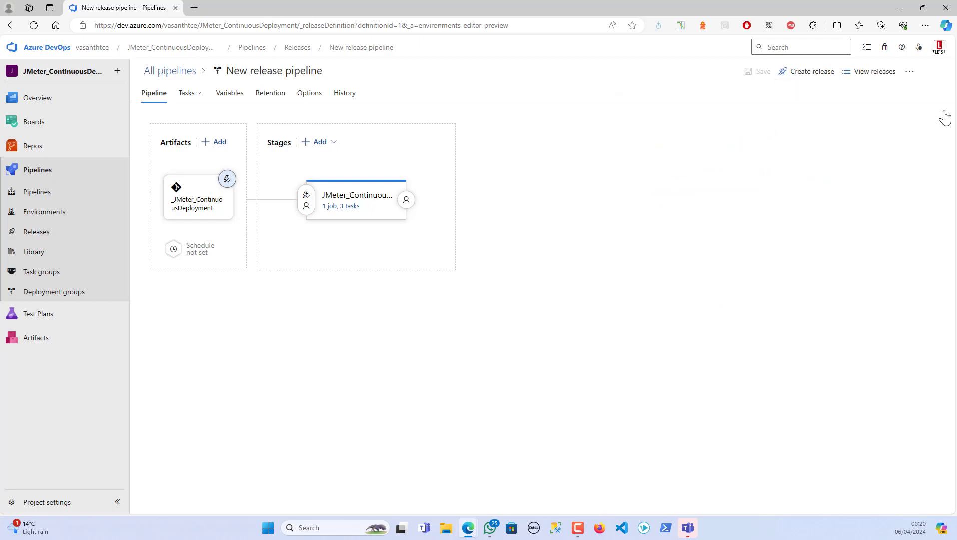
Switch the JMeter_ContinuousDeployment repository to the dev branch and open IfController_Demo.jmx.
left_click(56, 149)
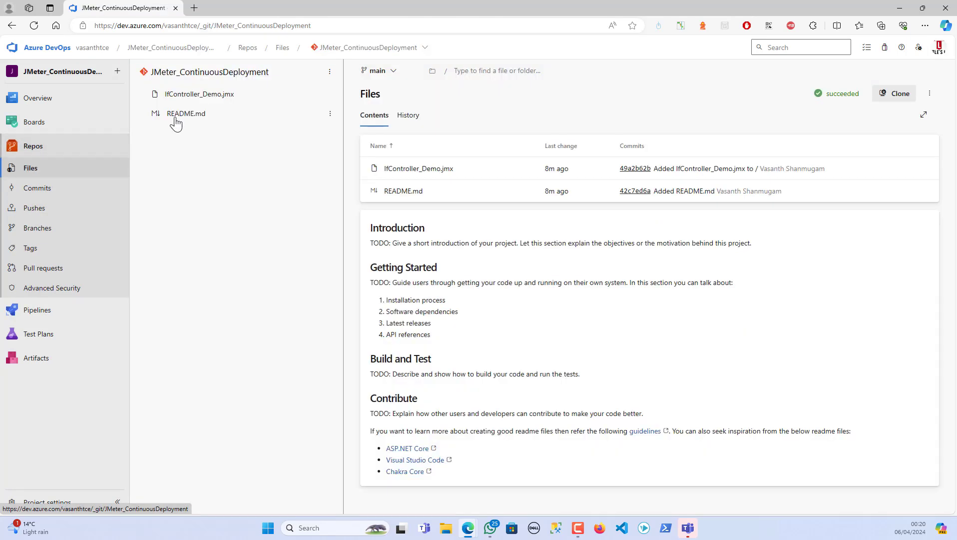
left_click(378, 70)
left_click(376, 168)
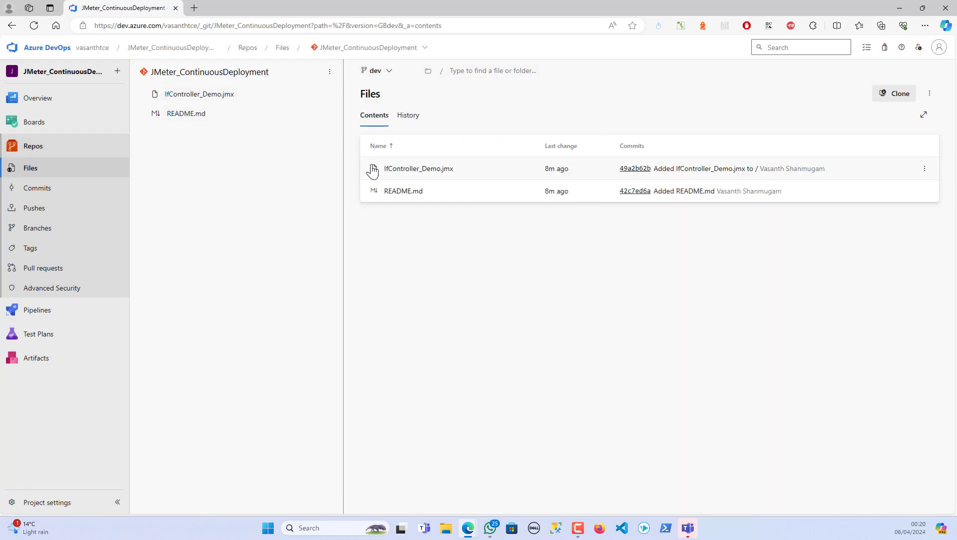
left_click(201, 98)
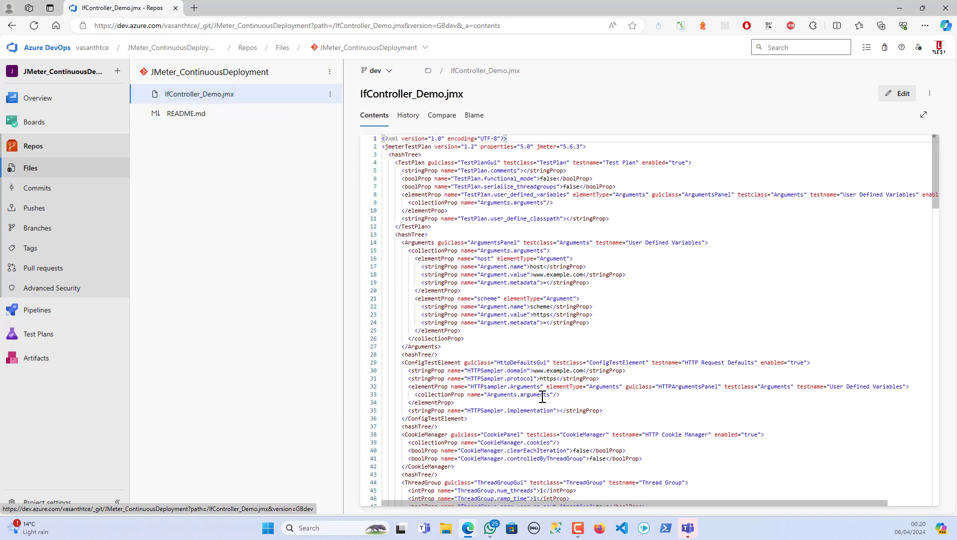
Set ThreadGroup.num_threads to 2 in IfController_Demo.jmx and commit the change to the dev branch with the default comment.
scroll(542, 396, "down", 3)
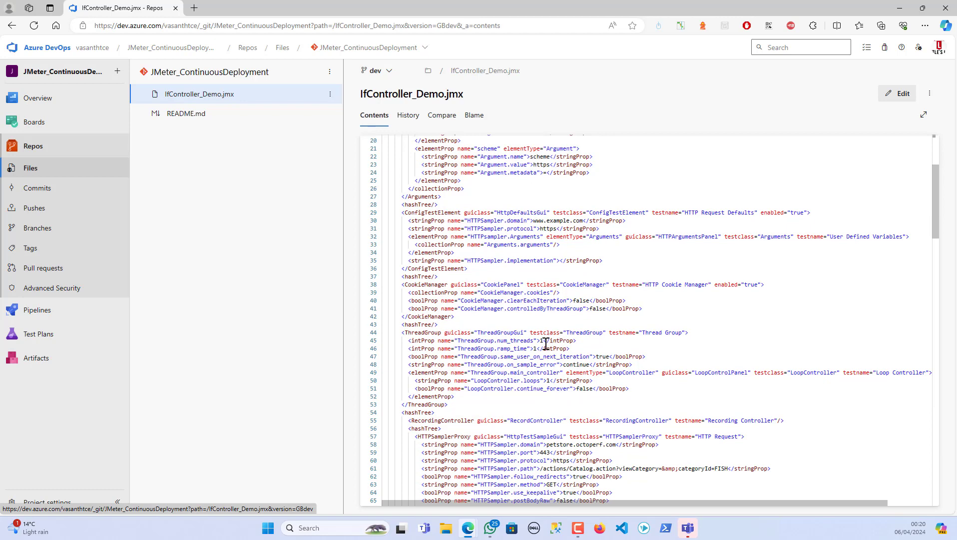
left_click(545, 341)
key("BackSpace")
key("BackSpace")
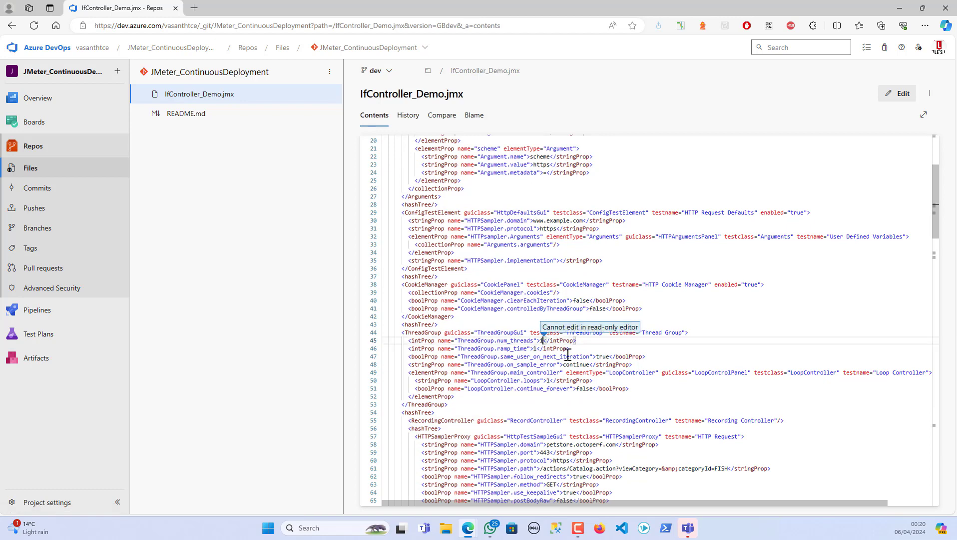
left_click(895, 93)
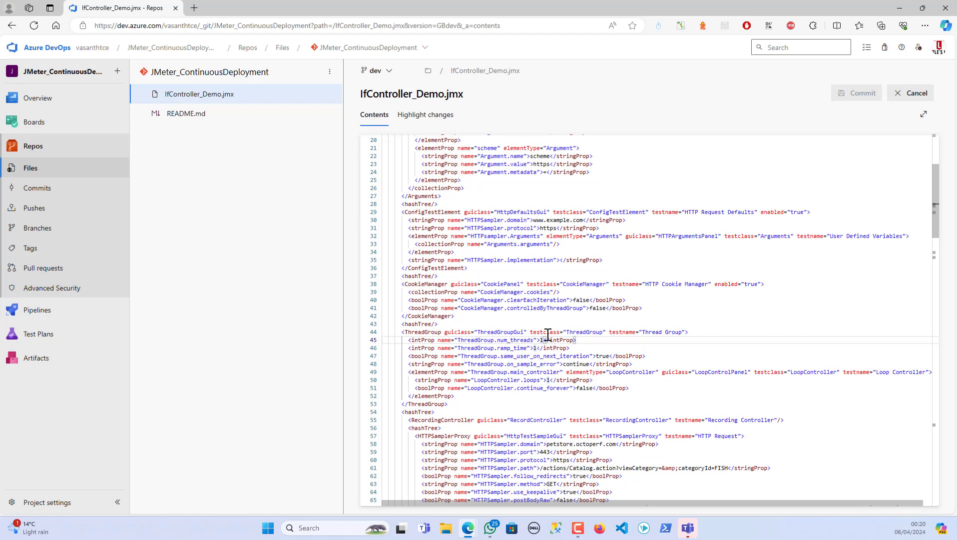
key("BackSpace")
type("2")
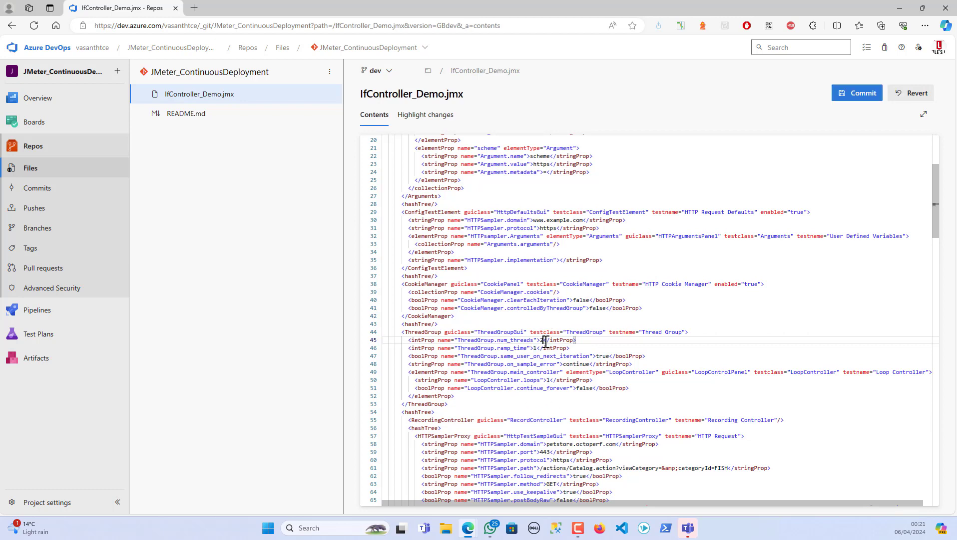
left_click(855, 94)
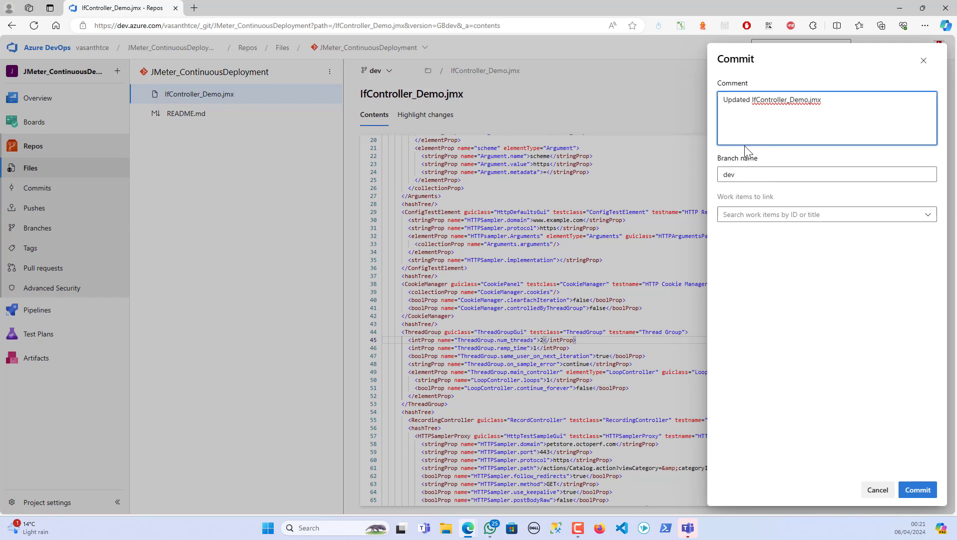
left_click(913, 485)
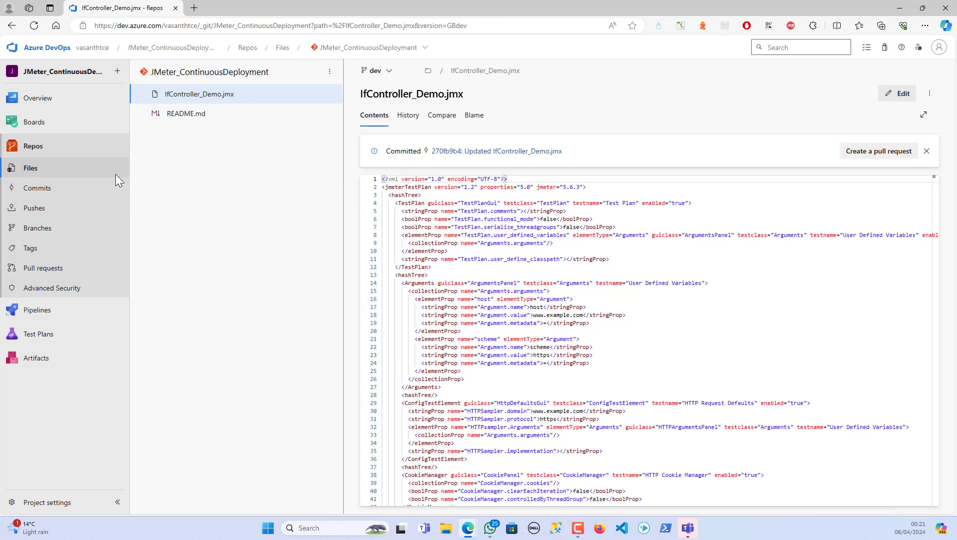
Open Release-2 from the list of releases and view the logs of its JMeter_ContinuousTesting stage.
mouse_move(55, 309)
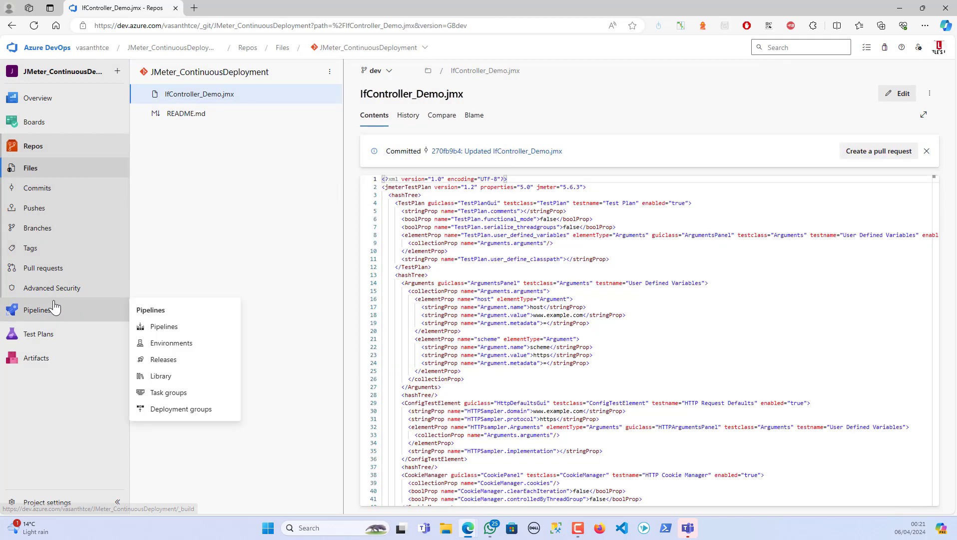
left_click(175, 360)
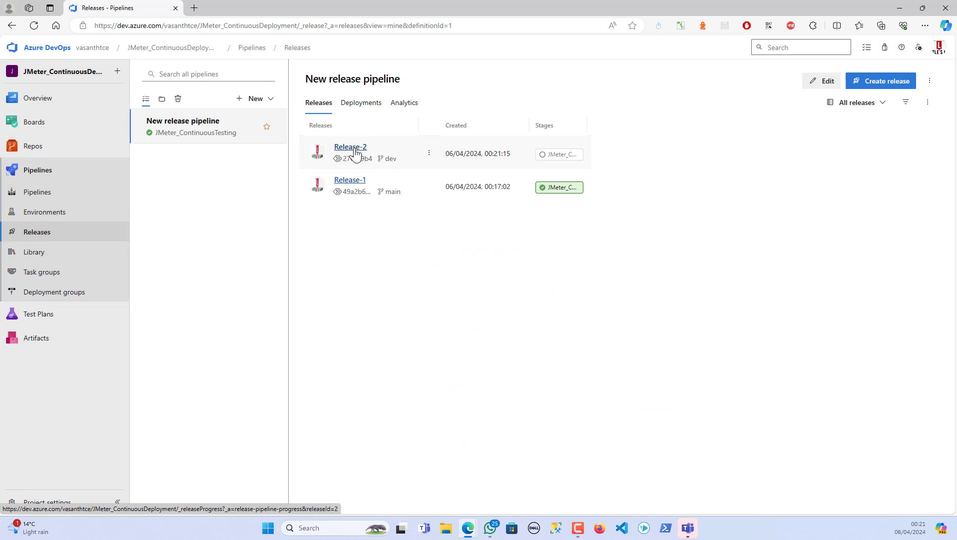
left_click(356, 152)
mouse_move(365, 214)
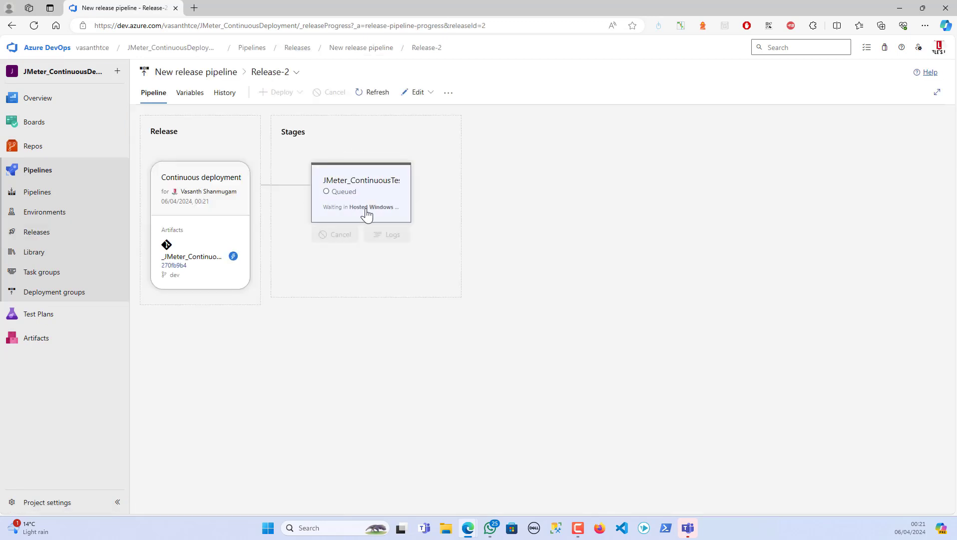
left_click(393, 235)
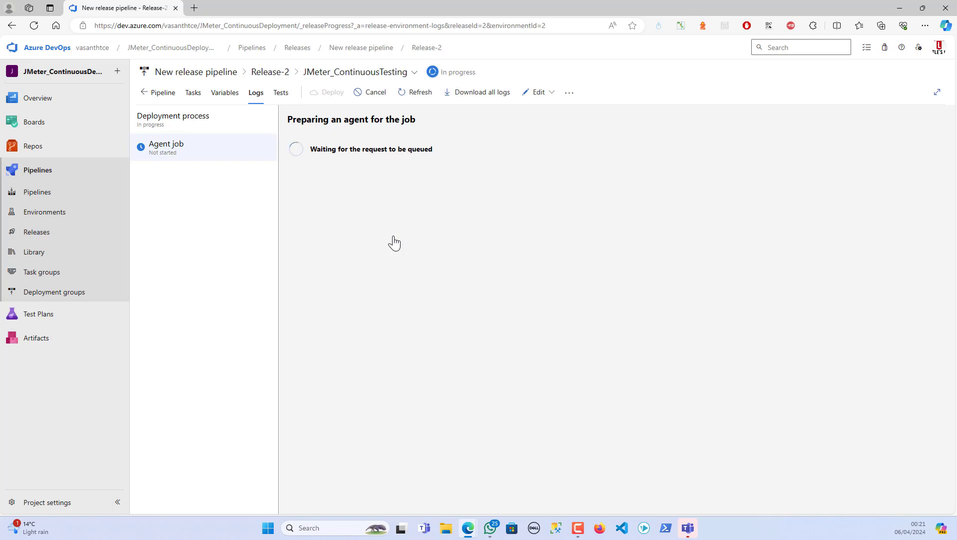
Check the running stage's progress in the Release-2 overview and in its live agent job log.
left_click(156, 94)
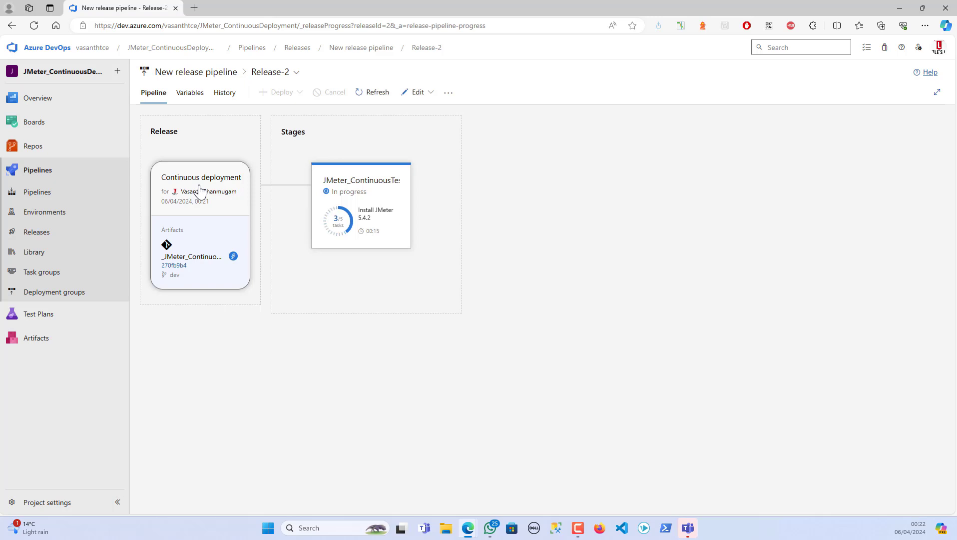
mouse_move(386, 201)
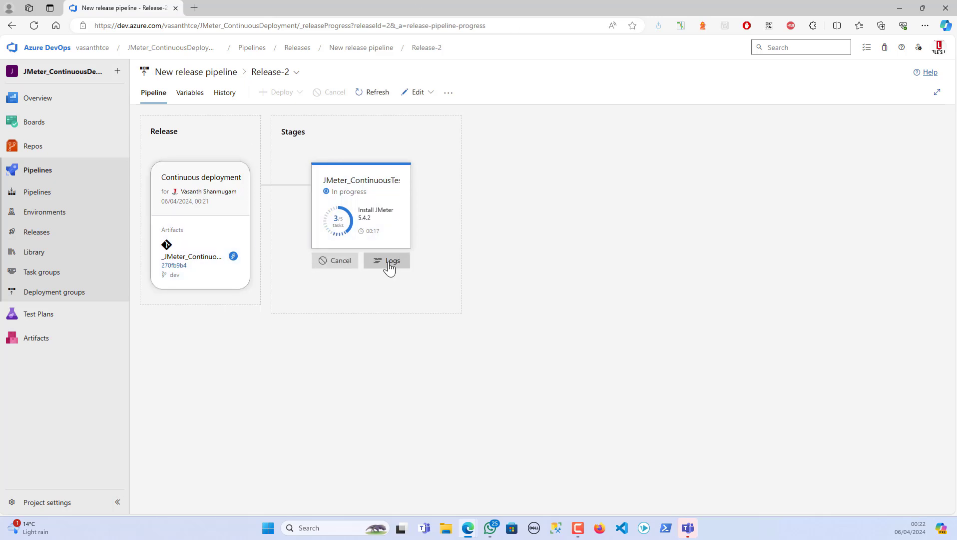
left_click(388, 264)
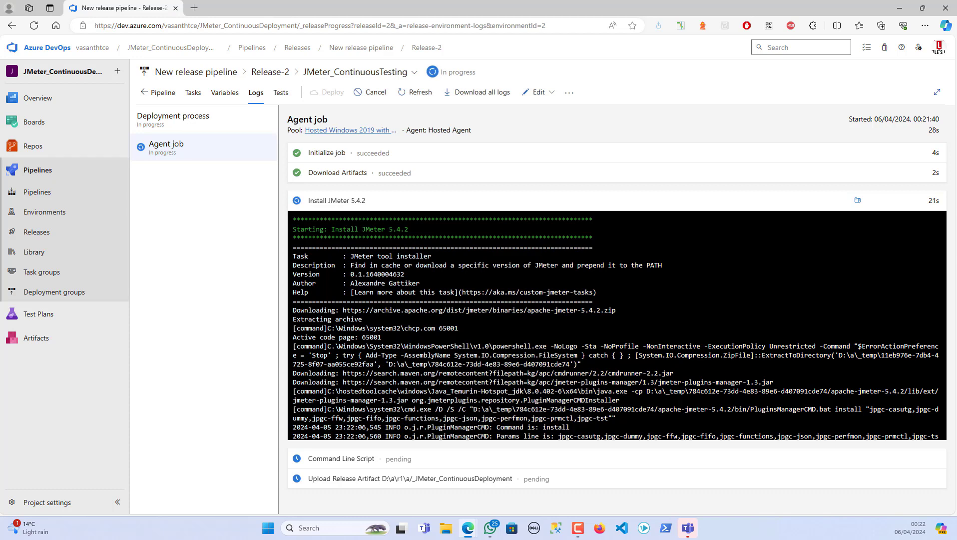
left_click(148, 93)
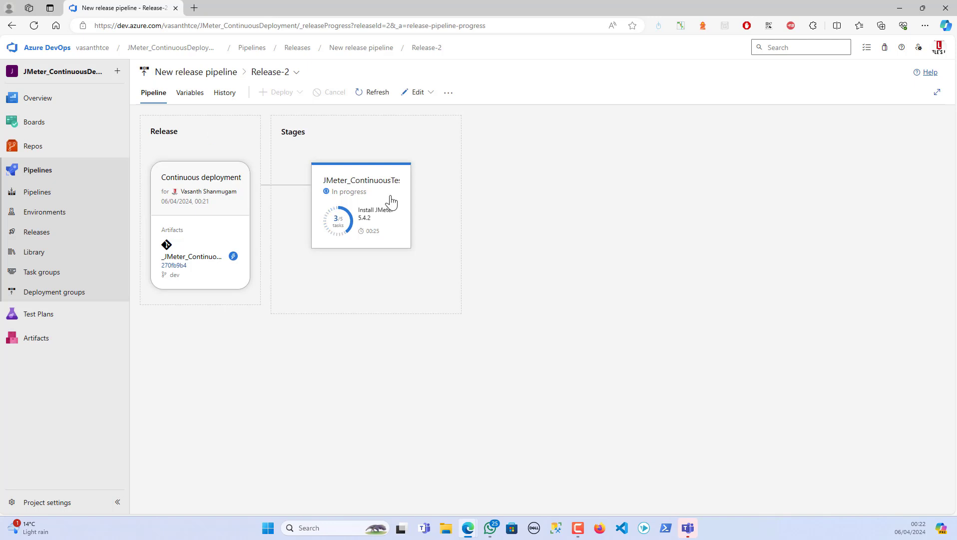
Open the logs of the completed JMeter_ContinuousTesting stage and show the editing options for the release.
mouse_move(385, 198)
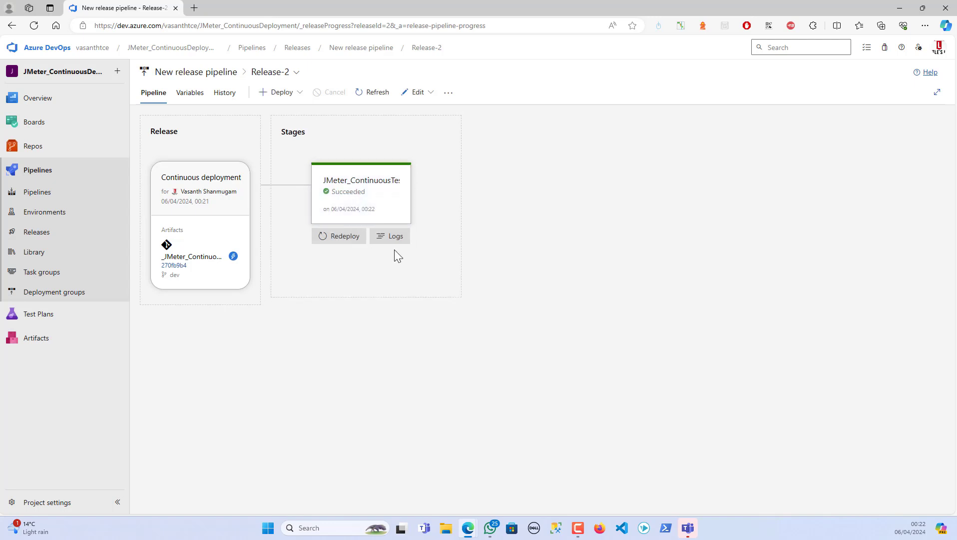
left_click(393, 248)
left_click(535, 96)
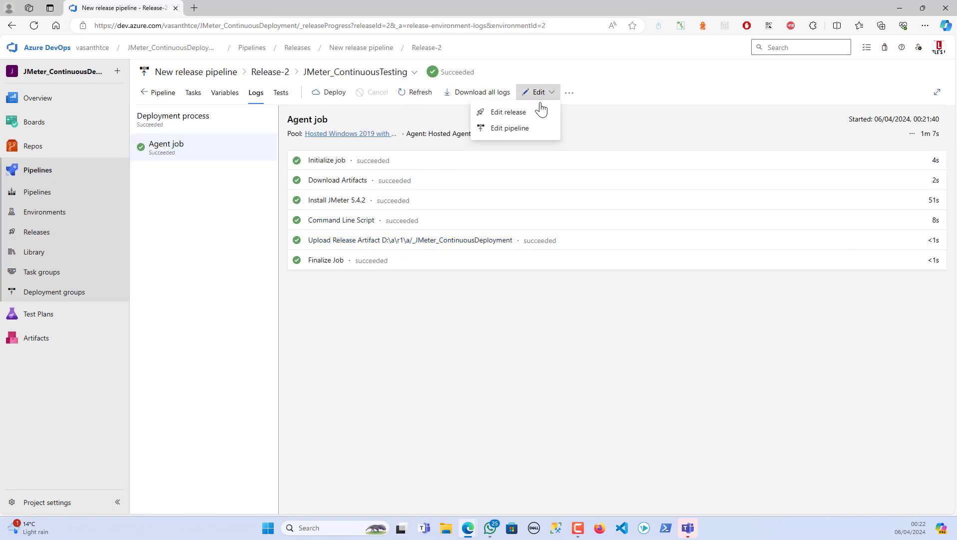
Open the release pipeline for editing and disable the continuous deployment trigger of the _JMeter_ContinuousDeployment artifact.
left_click(534, 129)
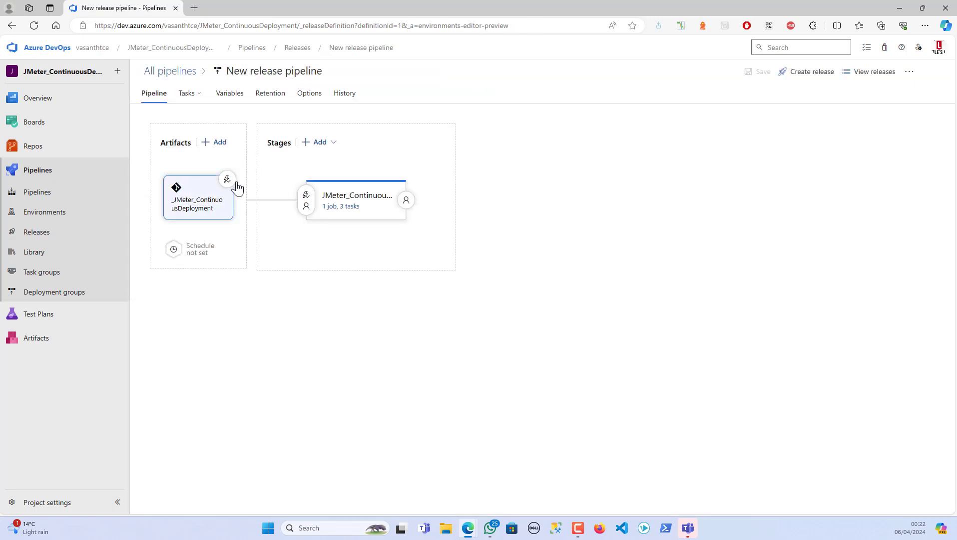
left_click(227, 180)
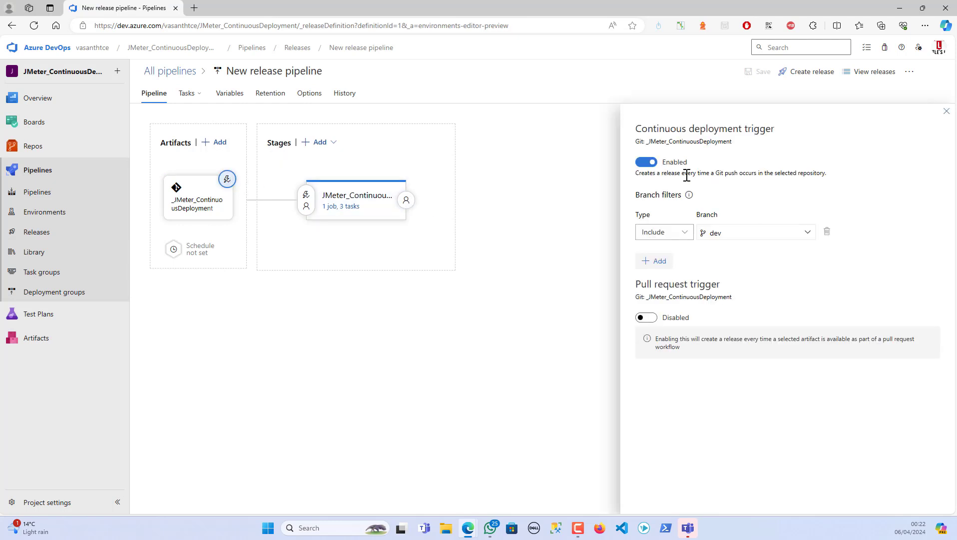
left_click(642, 165)
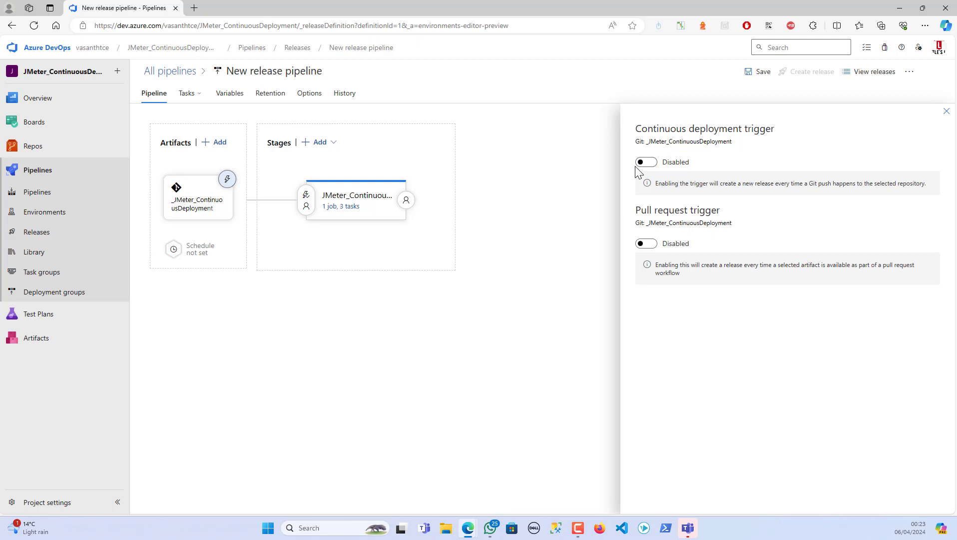
Enable the artifact's pull request trigger with main as the target branch filter and close the trigger settings.
left_click(652, 245)
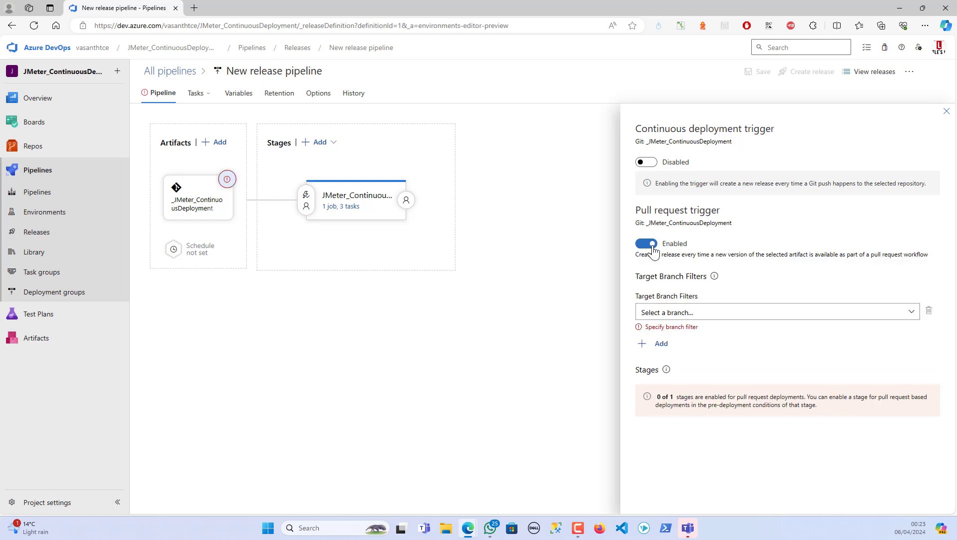
left_click(717, 313)
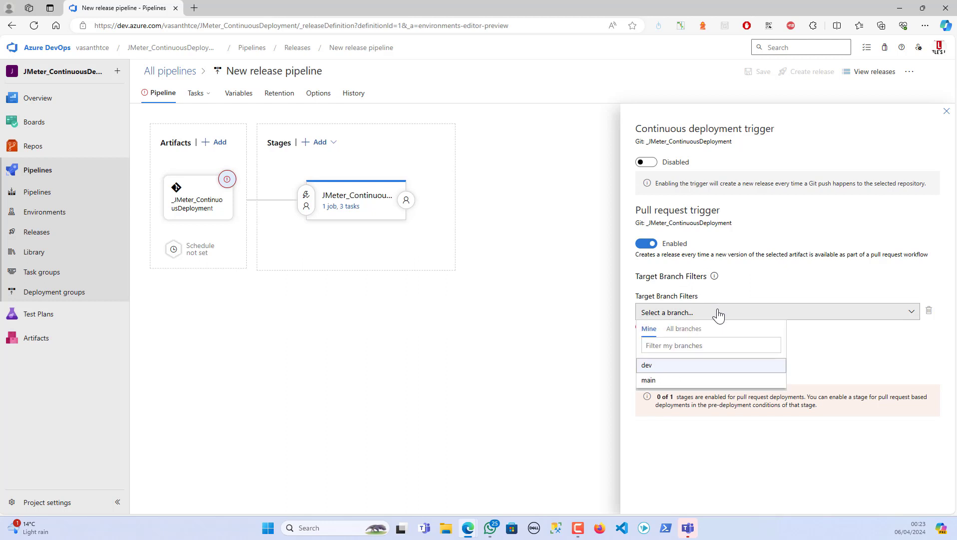
left_click(658, 381)
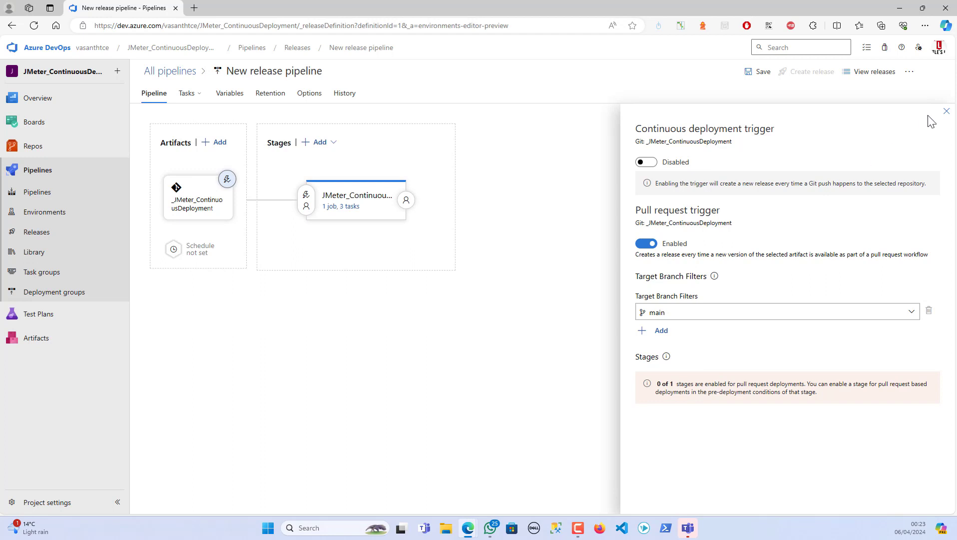
left_click(946, 111)
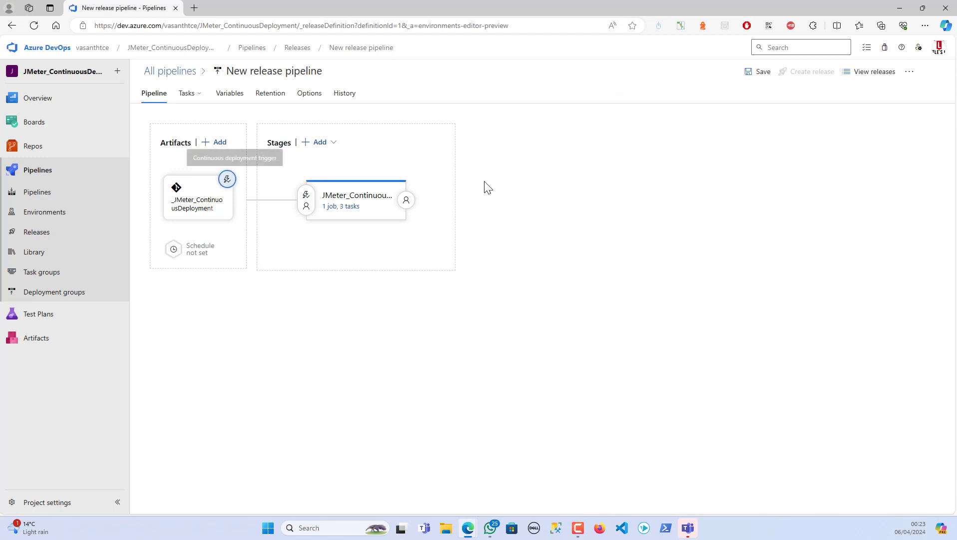
Enable pull request deployment in the pre-deployment conditions of the JMeter_ContinuousTesting stage.
left_click(307, 199)
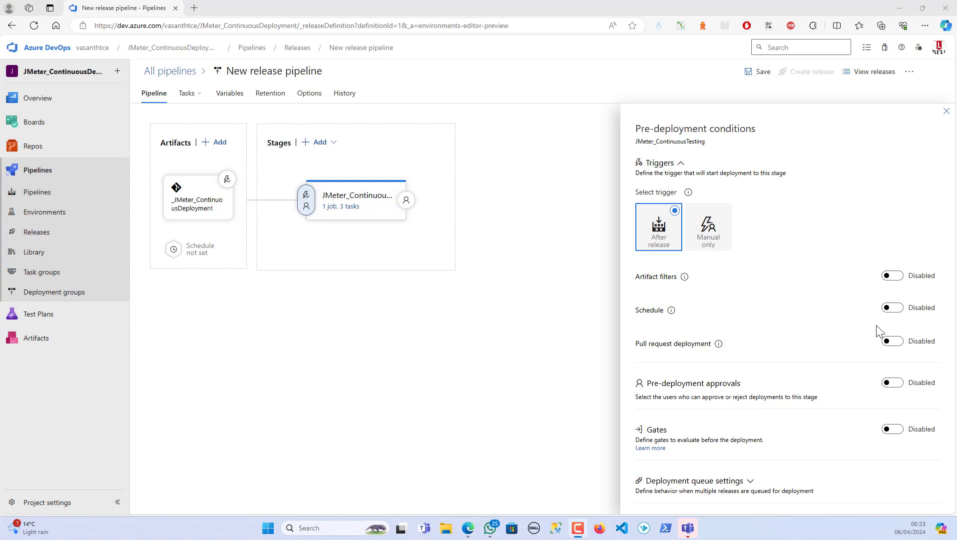
left_click(894, 310)
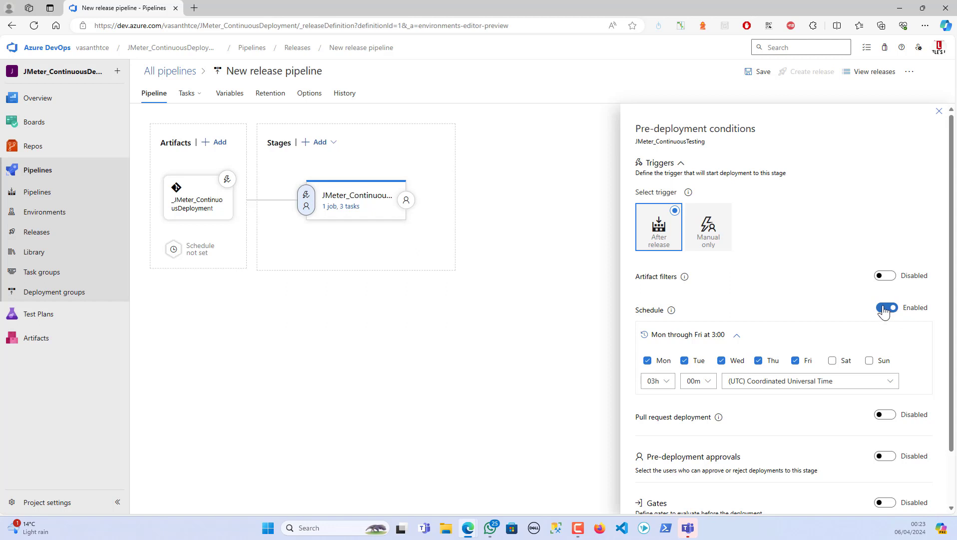
left_click(885, 308)
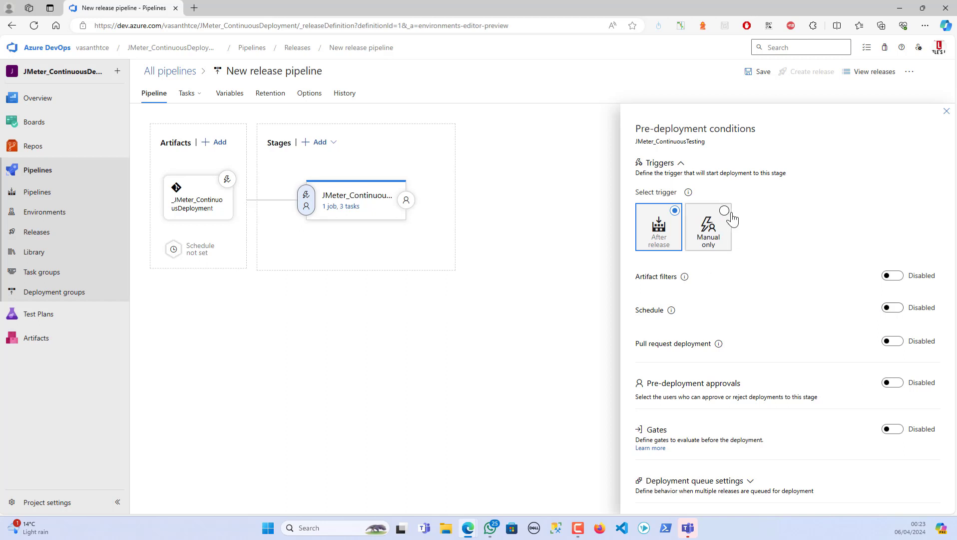
left_click(894, 342)
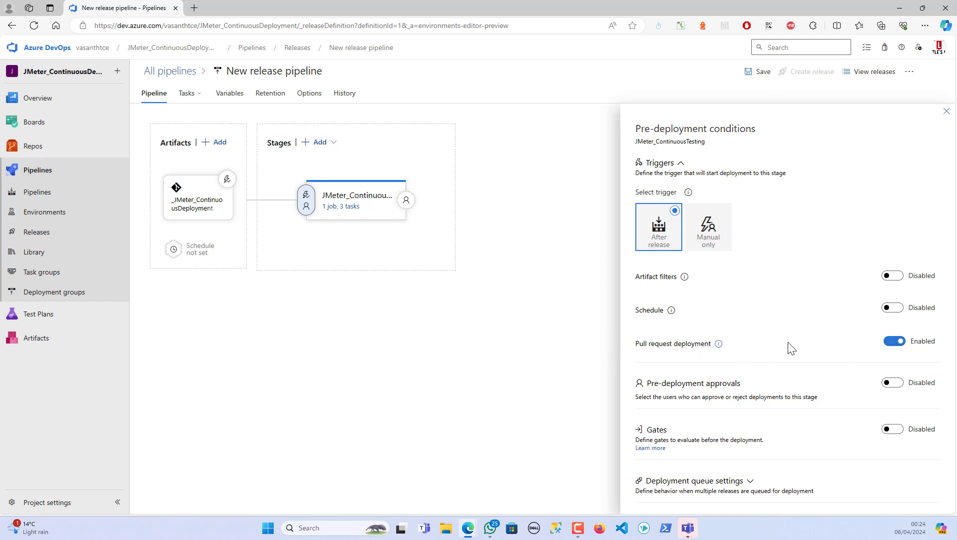
Try out pre-deployment approvals with the timeout unit set to Hours and gates for the stage, switching both off again.
left_click(893, 384)
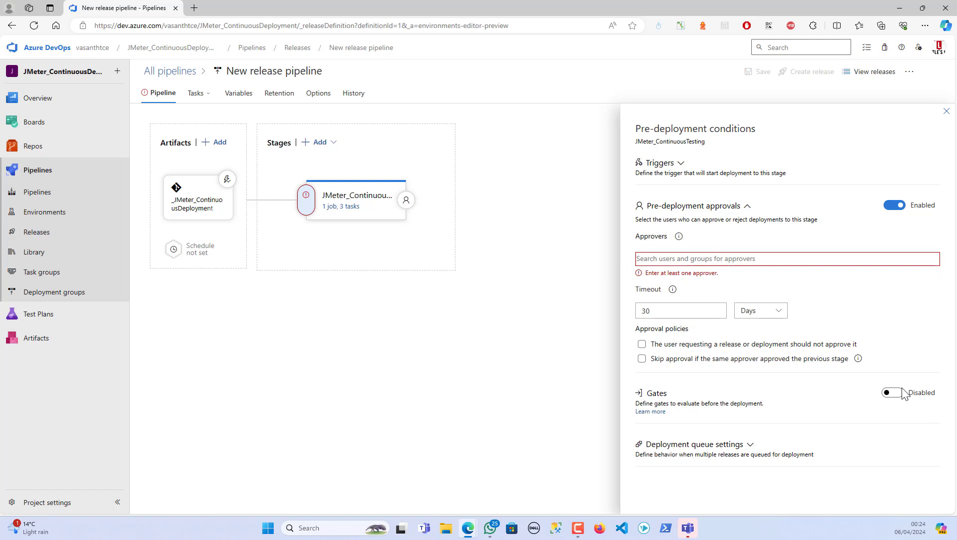
left_click(745, 313)
left_click(750, 347)
left_click(762, 313)
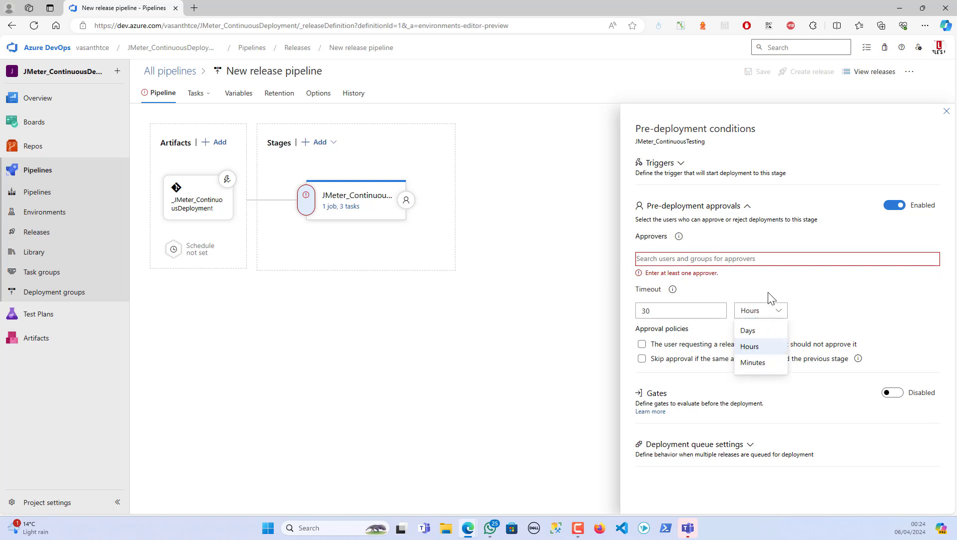
left_click(751, 346)
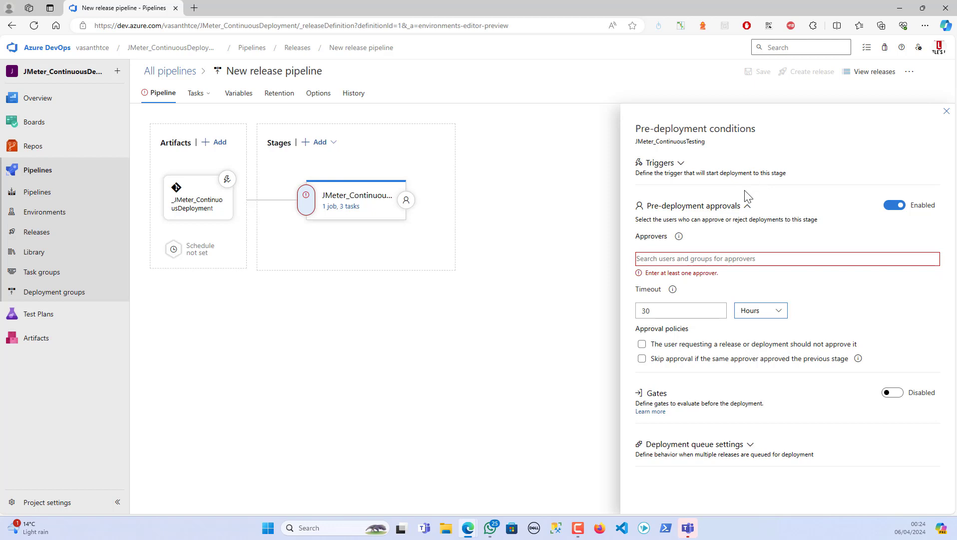
left_click(890, 206)
left_click(893, 252)
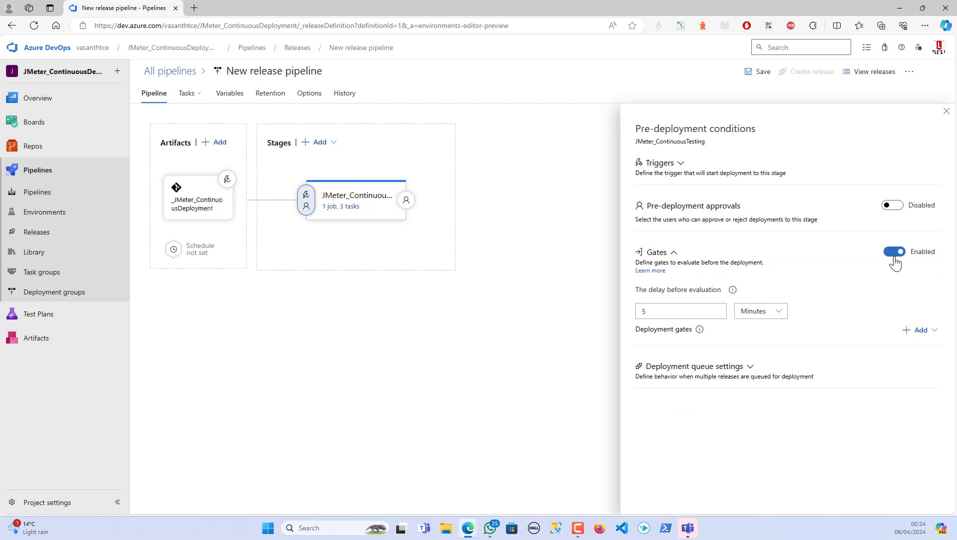
left_click(892, 252)
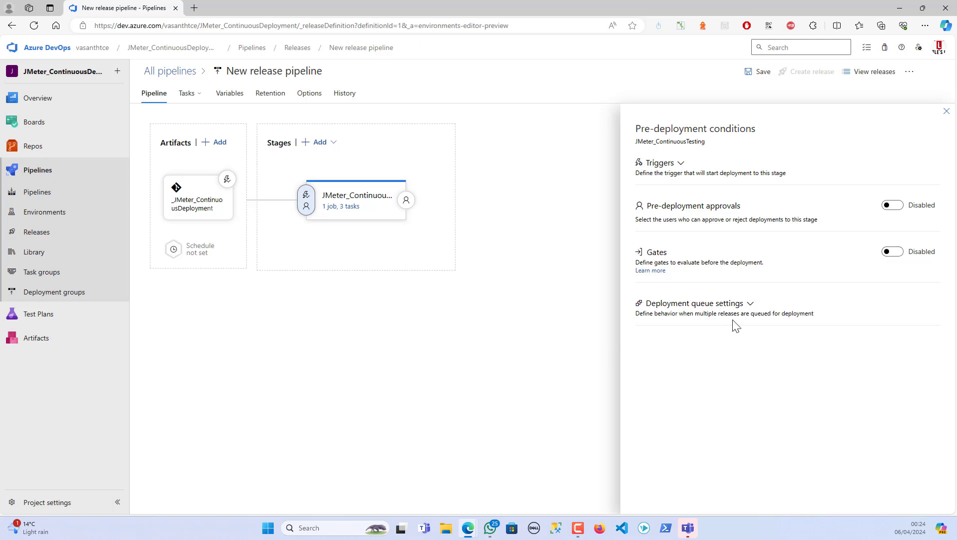
Review the stage's deployment queue settings and triggers, and close the pre-deployment conditions.
left_click(739, 305)
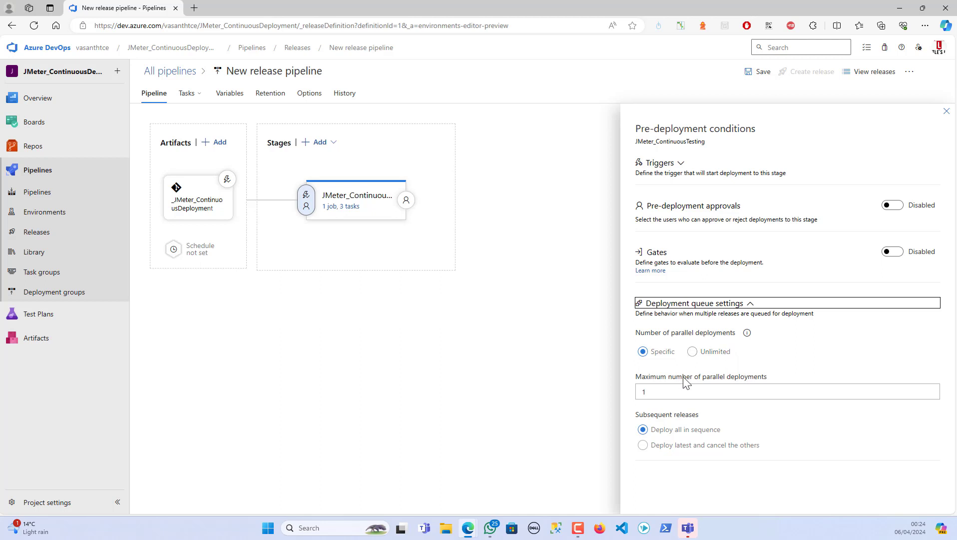
left_click(752, 304)
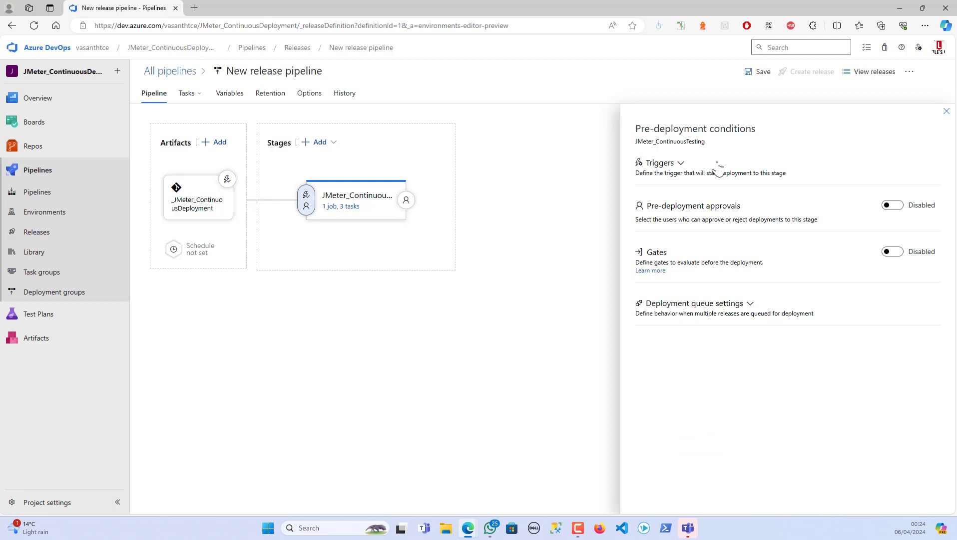
left_click(681, 165)
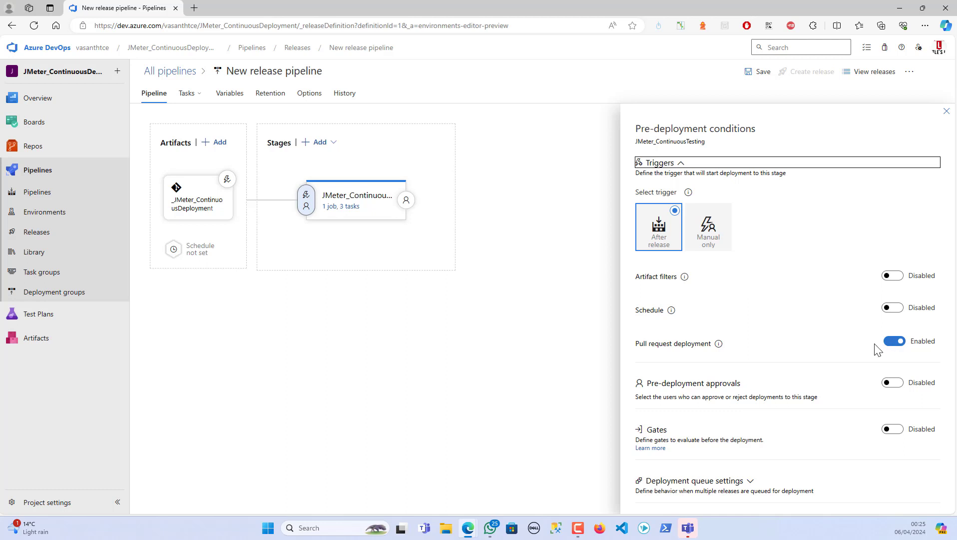
left_click(946, 111)
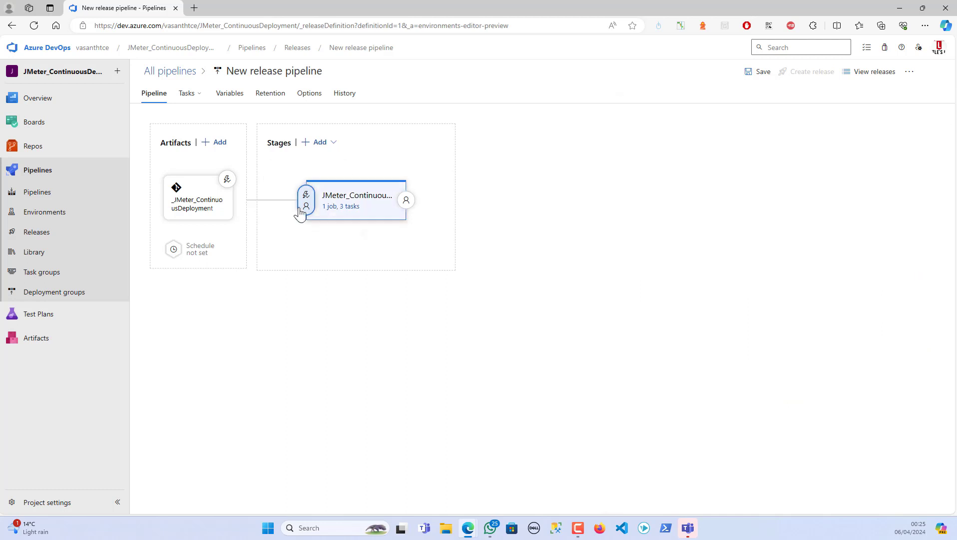
Reopen the artifact's trigger settings and check which stages are enabled for pull request deployments.
left_click(226, 180)
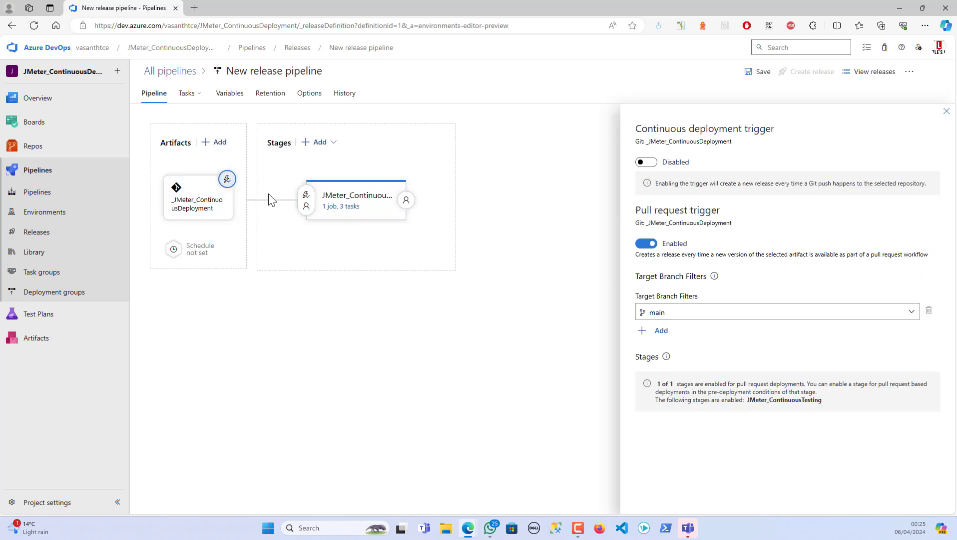
left_click_drag(656, 383, 836, 398)
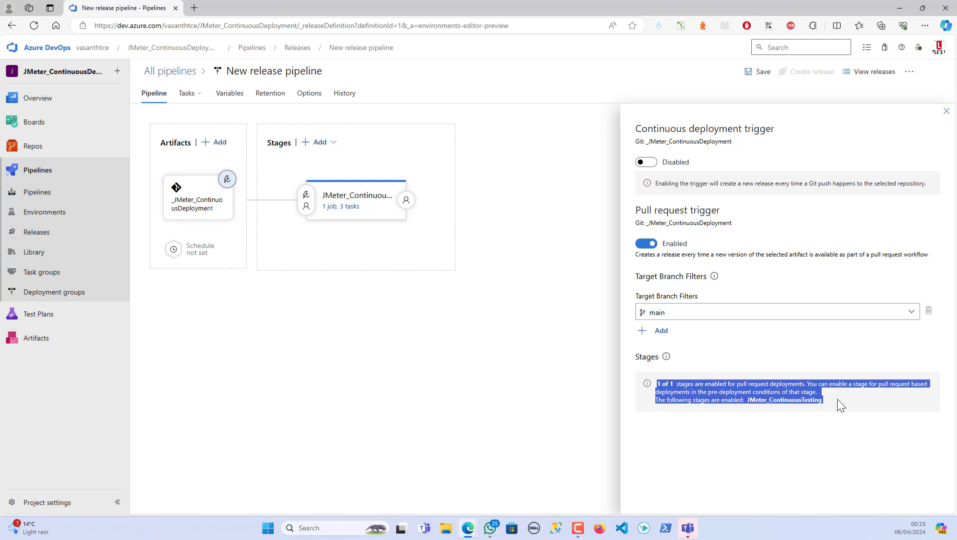
left_click_drag(836, 398, 836, 398)
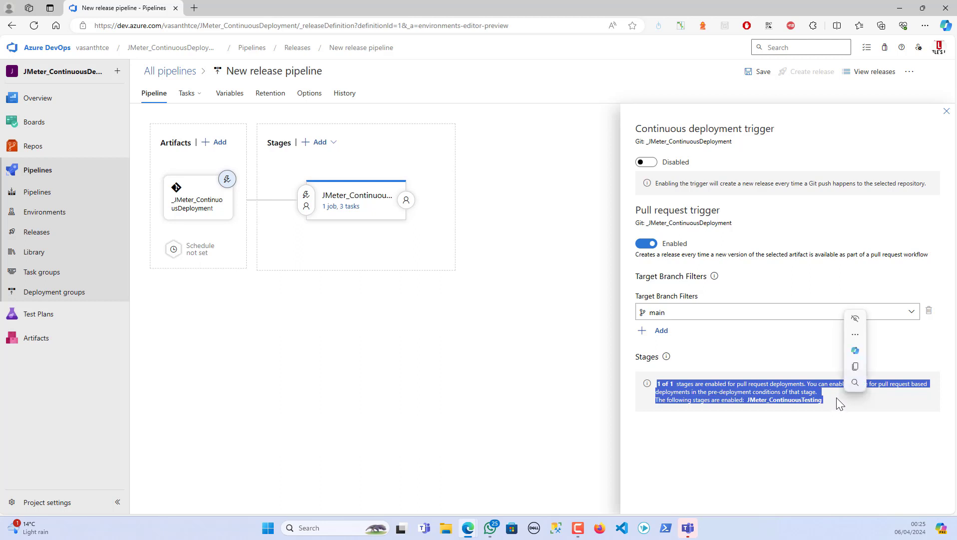
left_click(716, 442)
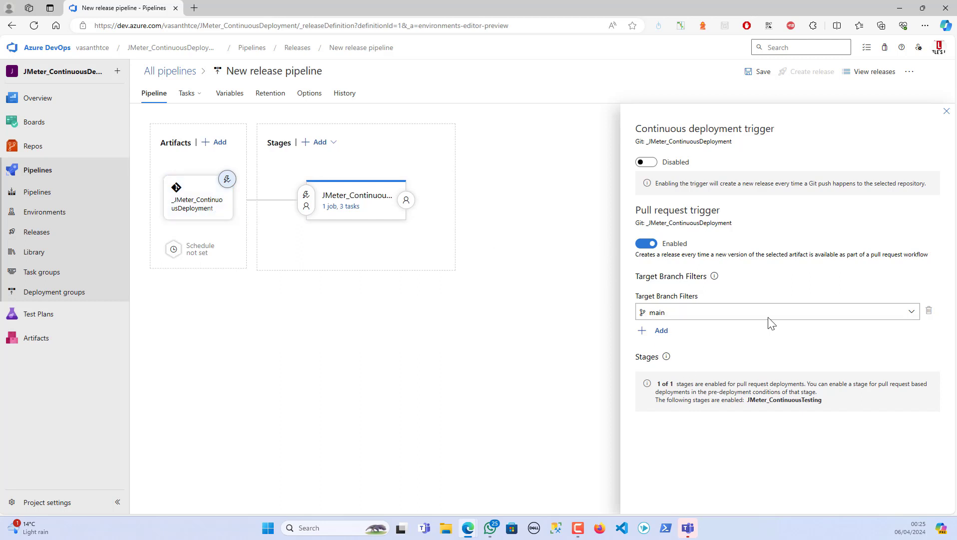
Close the trigger settings and save the release pipeline with its pull request trigger changes.
left_click(947, 113)
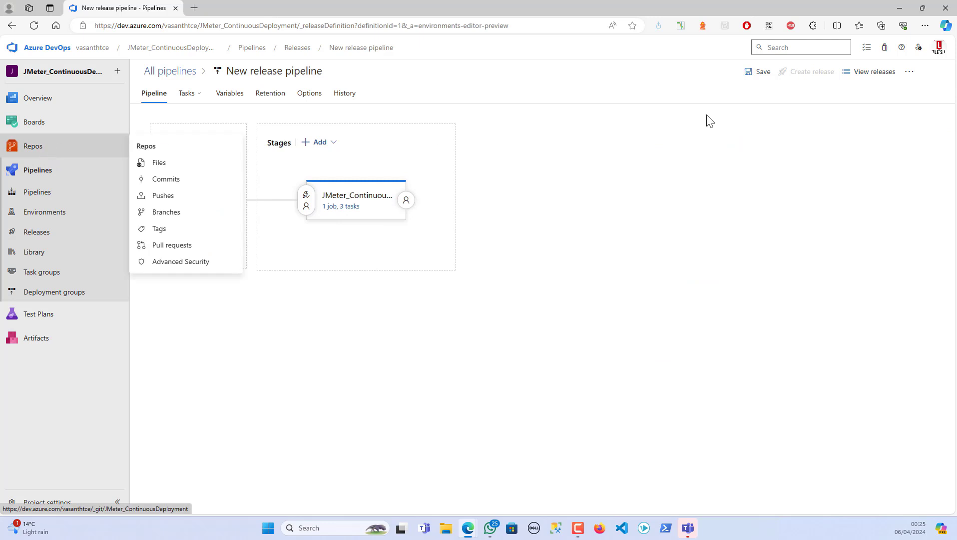
left_click(759, 72)
left_click(540, 316)
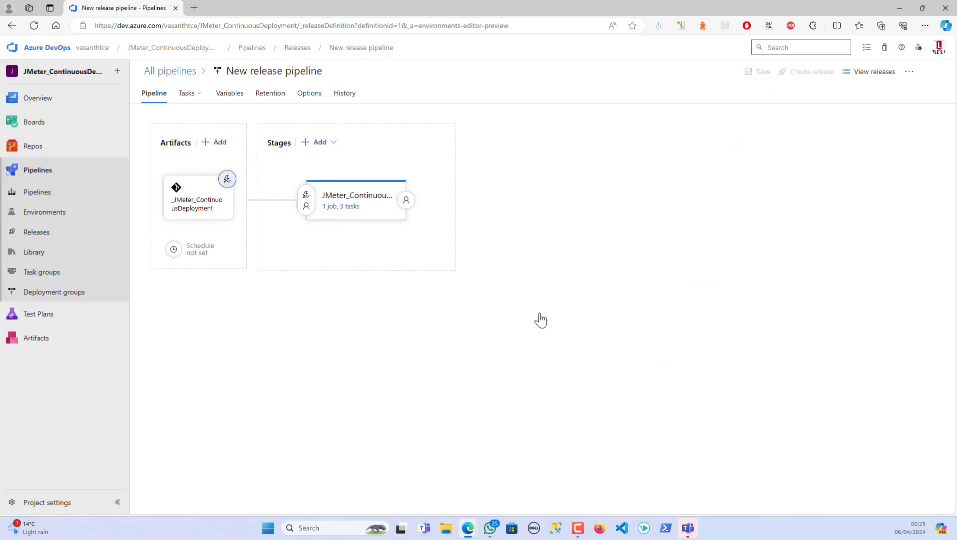
Create a pull request from dev into main in the JMeter_ContinuousDeployment repository, titled "Updated IfController_Demo.jmx".
left_click(35, 147)
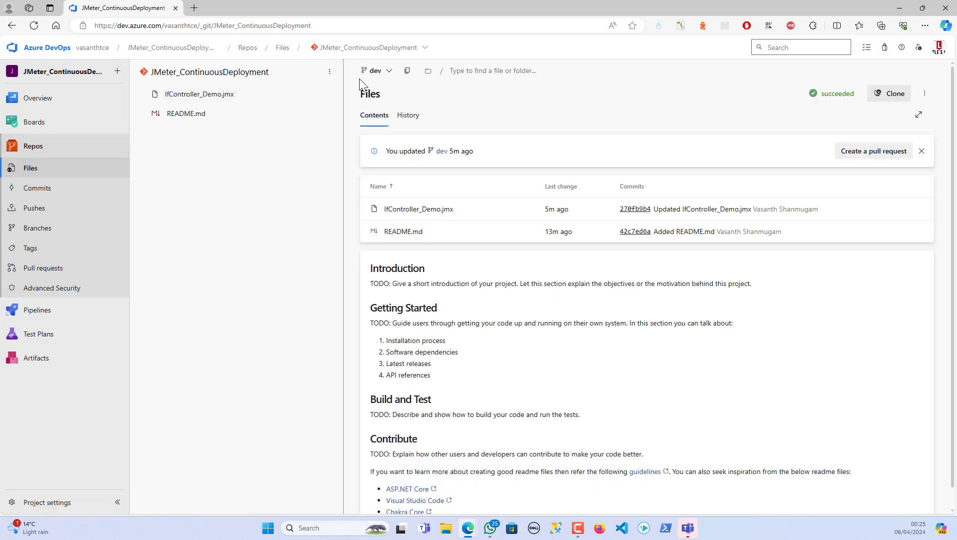
left_click(378, 70)
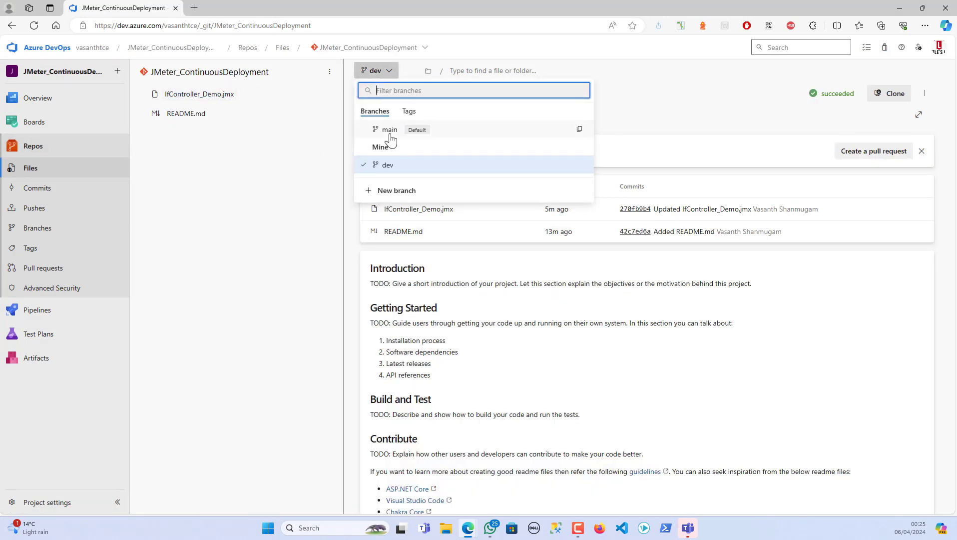
left_click(390, 134)
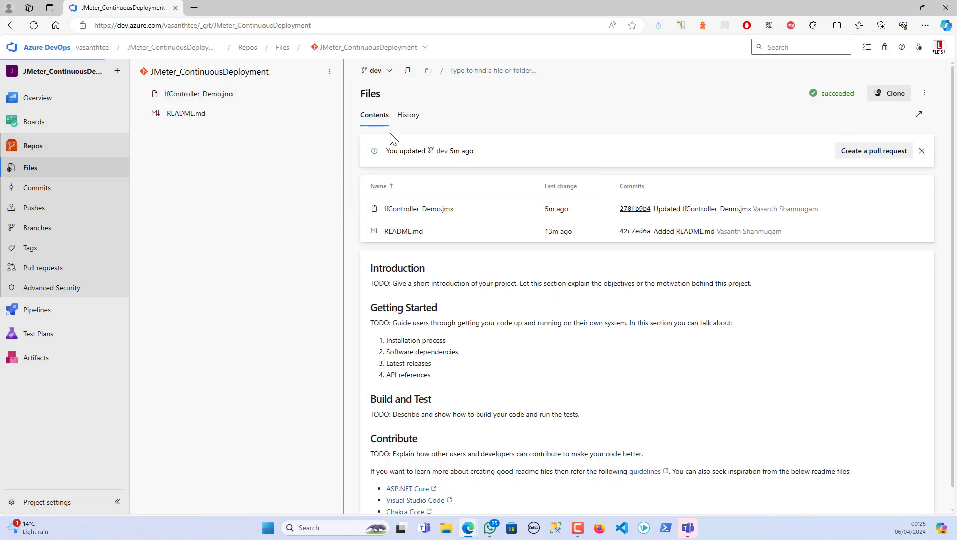
left_click(879, 151)
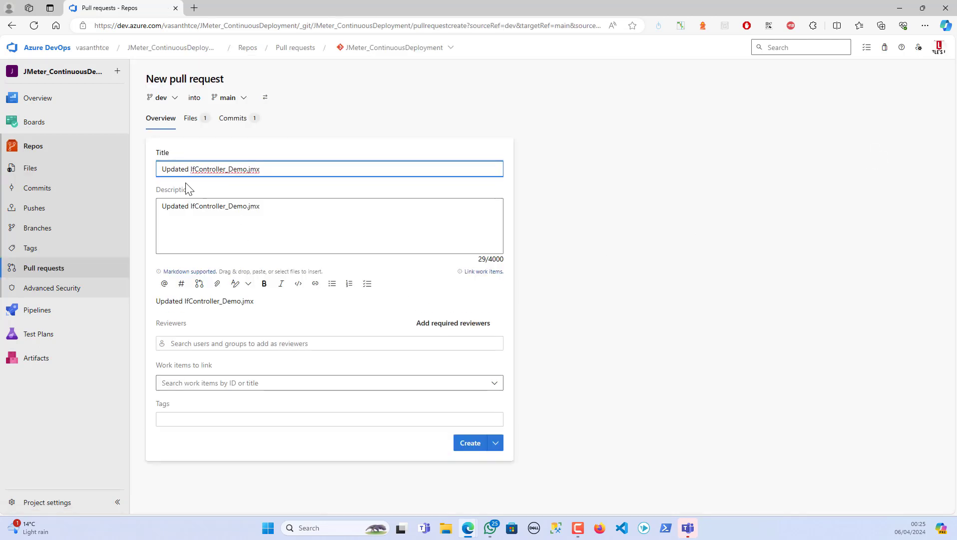
left_click_drag(314, 172, 159, 169)
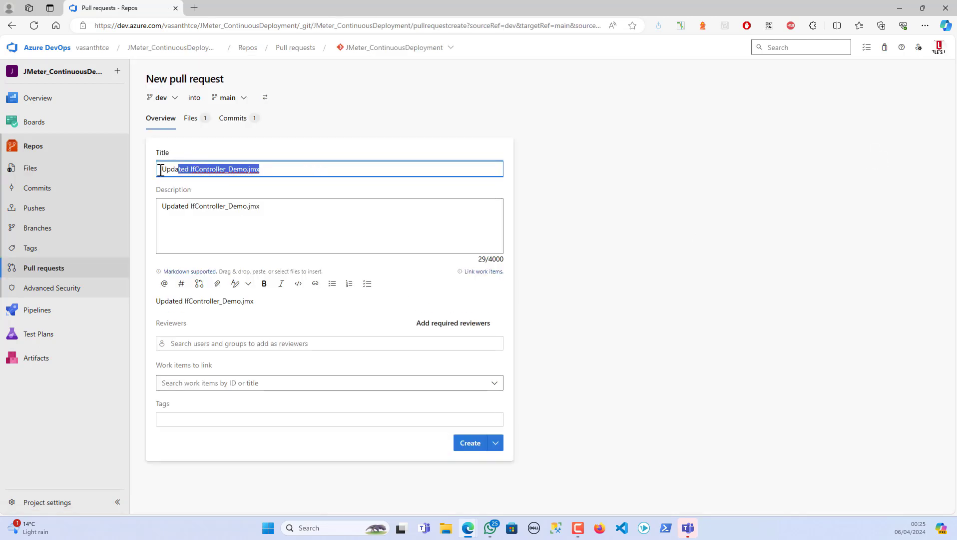
left_click(470, 446)
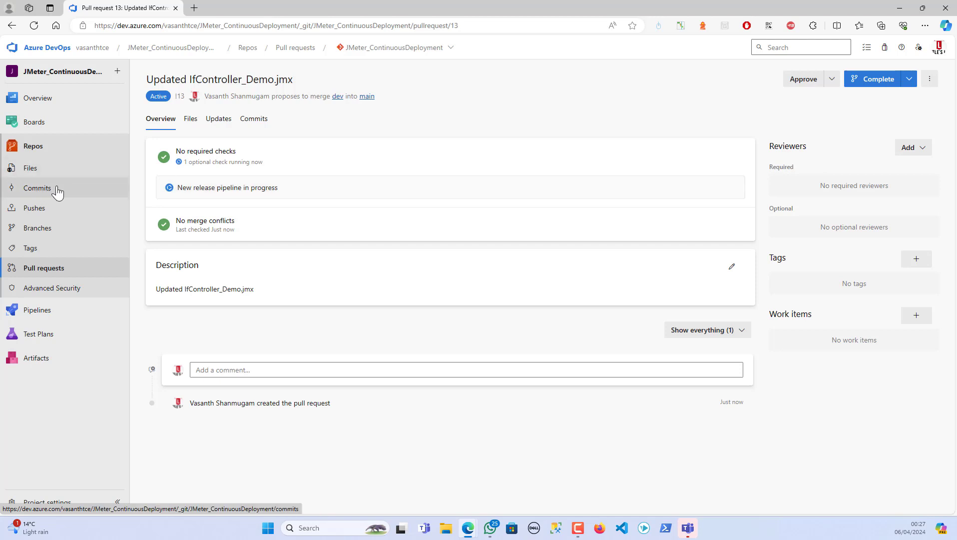
Open the release started by the pull request and examine the pre-deployment gates log of its JMeter_ContinuousTesting stage.
left_click(238, 199)
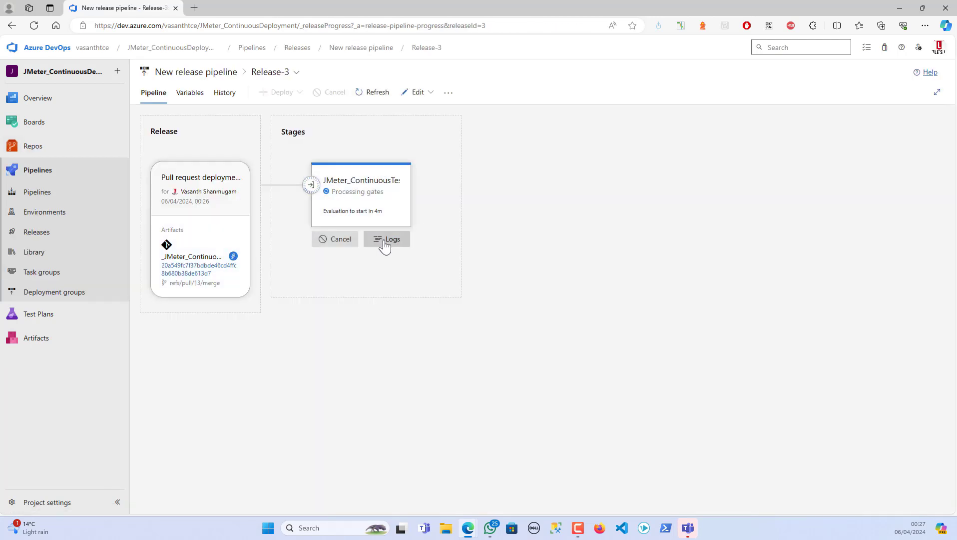
left_click(392, 242)
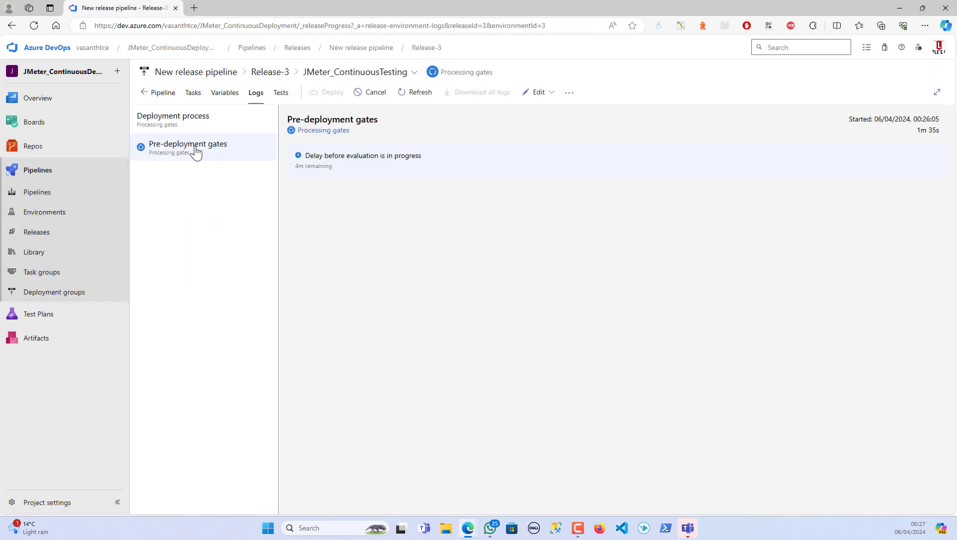
double_click(330, 166)
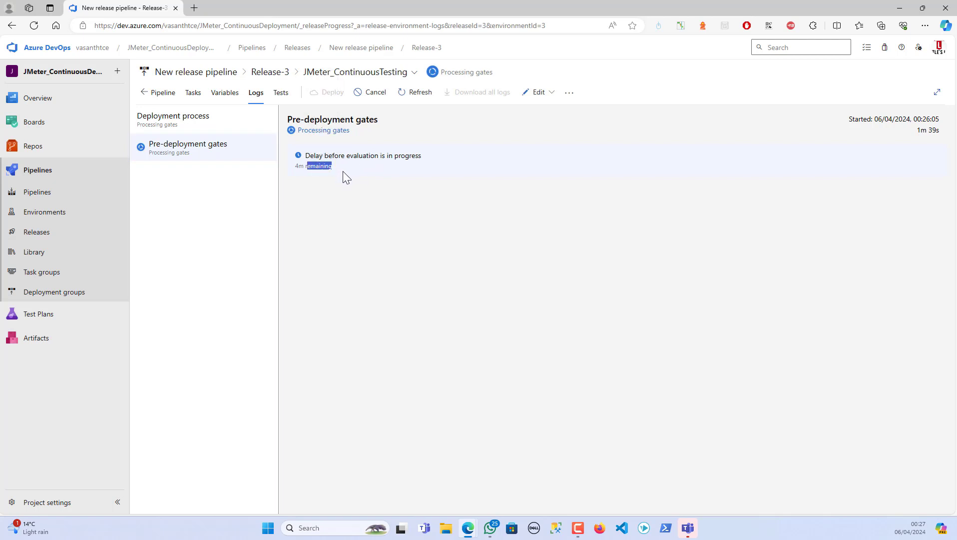